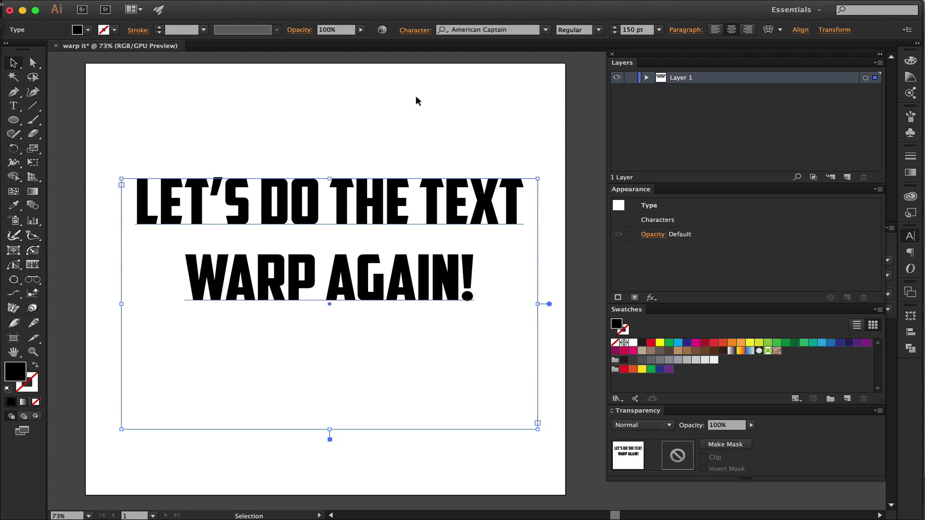
Preview an Arc warp on the text with 53% bend and 33% vertical distortion.
{"action": "left_click", "coordinate": [282, 7]}
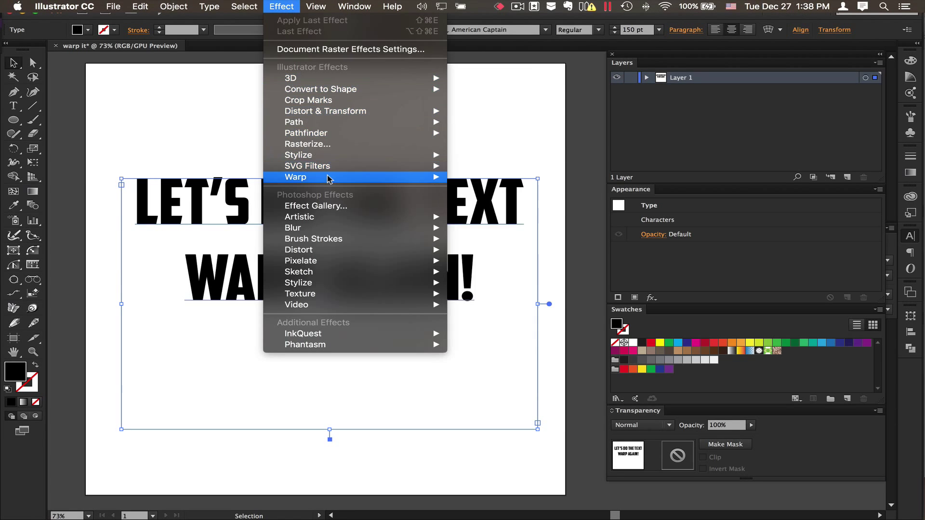
{"action": "mouse_move", "coordinate": [296, 178]}
{"action": "left_click", "coordinate": [533, 178]}
{"action": "mouse_move", "coordinate": [718, 99]}
{"action": "left_mouse_down"}
{"action": "mouse_move", "coordinate": [704, 99]}
{"action": "mouse_move", "coordinate": [717, 98]}
{"action": "left_mouse_up"}
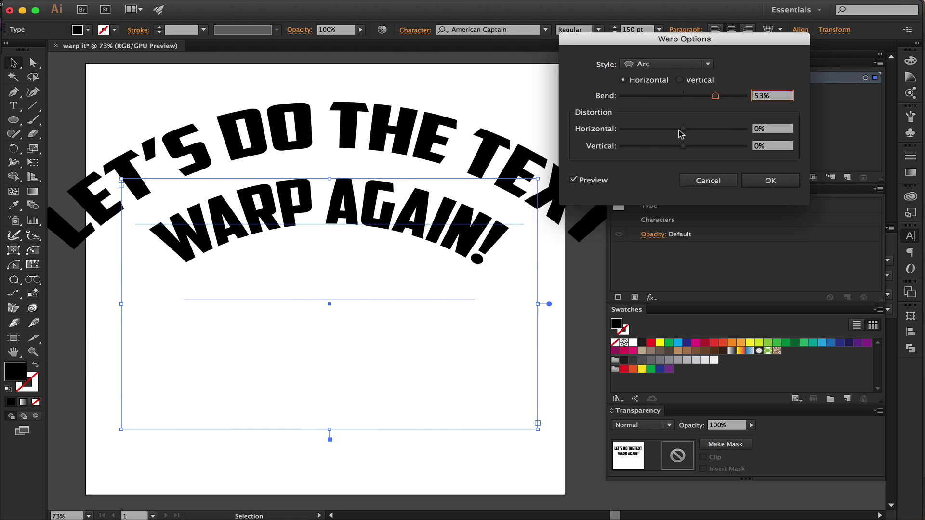
{"action": "mouse_move", "coordinate": [683, 129]}
{"action": "left_mouse_down"}
{"action": "mouse_move", "coordinate": [694, 131]}
{"action": "mouse_move", "coordinate": [685, 129]}
{"action": "mouse_move", "coordinate": [680, 147]}
{"action": "mouse_move", "coordinate": [705, 154]}
{"action": "left_mouse_up"}
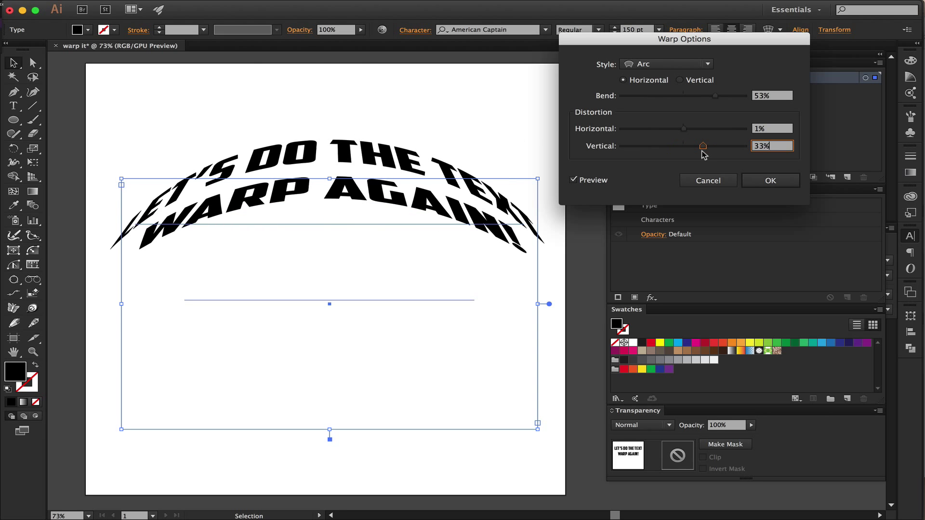
{"action": "left_click", "coordinate": [674, 64]}
Switch the warp to Arc Lower and try different bend and distortion amounts.
{"action": "left_click", "coordinate": [666, 87]}
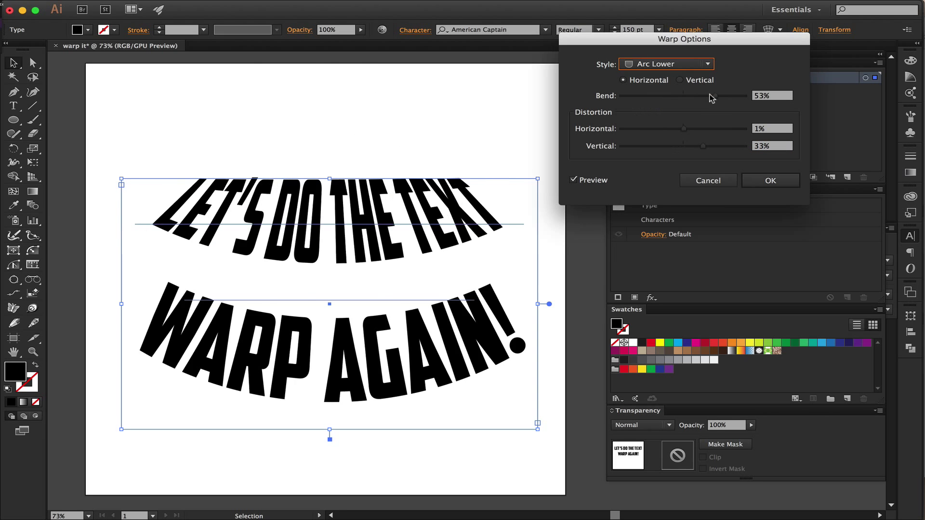
{"action": "mouse_move", "coordinate": [716, 96]}
{"action": "left_mouse_down"}
{"action": "mouse_move", "coordinate": [647, 96]}
{"action": "mouse_move", "coordinate": [710, 96]}
{"action": "left_mouse_up"}
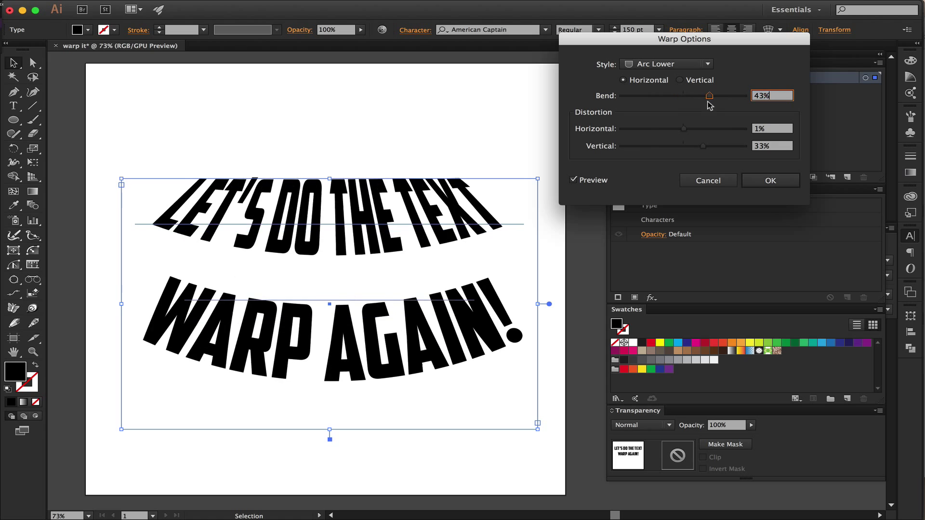
{"action": "mouse_move", "coordinate": [683, 129]}
{"action": "left_mouse_down"}
{"action": "mouse_move", "coordinate": [664, 129]}
{"action": "mouse_move", "coordinate": [712, 129]}
{"action": "mouse_move", "coordinate": [672, 147]}
{"action": "mouse_move", "coordinate": [724, 147]}
{"action": "mouse_move", "coordinate": [715, 147]}
{"action": "left_mouse_up"}
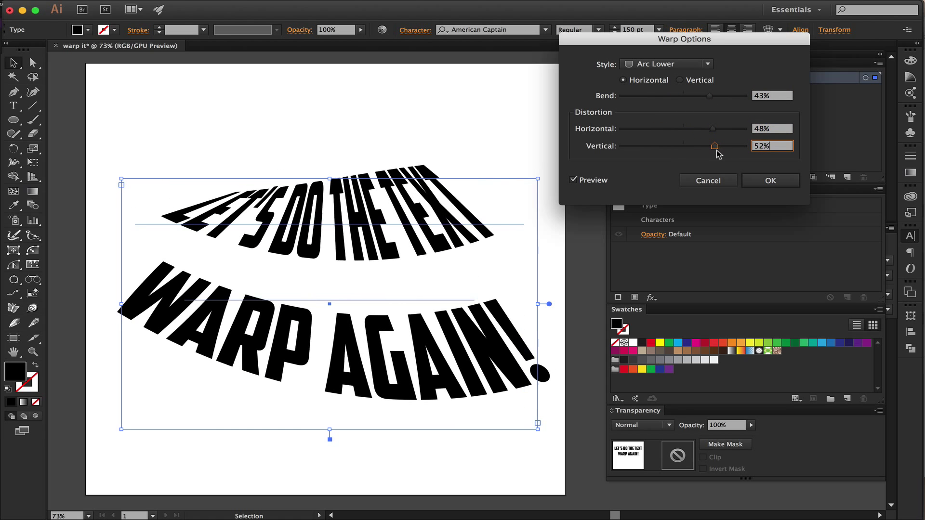
{"action": "left_click", "coordinate": [694, 64]}
{"action": "left_click", "coordinate": [694, 88]}
{"action": "mouse_move", "coordinate": [710, 95]}
{"action": "left_mouse_down"}
{"action": "mouse_move", "coordinate": [648, 95]}
{"action": "mouse_move", "coordinate": [715, 95]}
{"action": "mouse_move", "coordinate": [685, 96]}
{"action": "left_mouse_up"}
Try an Arc Upper warp, arching the top line strongly upward.
{"action": "left_click", "coordinate": [668, 64]}
{"action": "left_click", "coordinate": [678, 101]}
{"action": "mouse_move", "coordinate": [714, 129]}
{"action": "left_mouse_down"}
{"action": "mouse_move", "coordinate": [685, 128]}
{"action": "mouse_move", "coordinate": [682, 149]}
{"action": "left_mouse_up"}
{"action": "mouse_move", "coordinate": [671, 99]}
{"action": "left_mouse_down"}
{"action": "mouse_move", "coordinate": [644, 99]}
{"action": "mouse_move", "coordinate": [727, 100]}
{"action": "mouse_move", "coordinate": [655, 98]}
{"action": "left_mouse_up"}
Switch to an Arch warp bent -45% with sideways skew distortion.
{"action": "left_click", "coordinate": [707, 66]}
{"action": "left_click", "coordinate": [703, 118]}
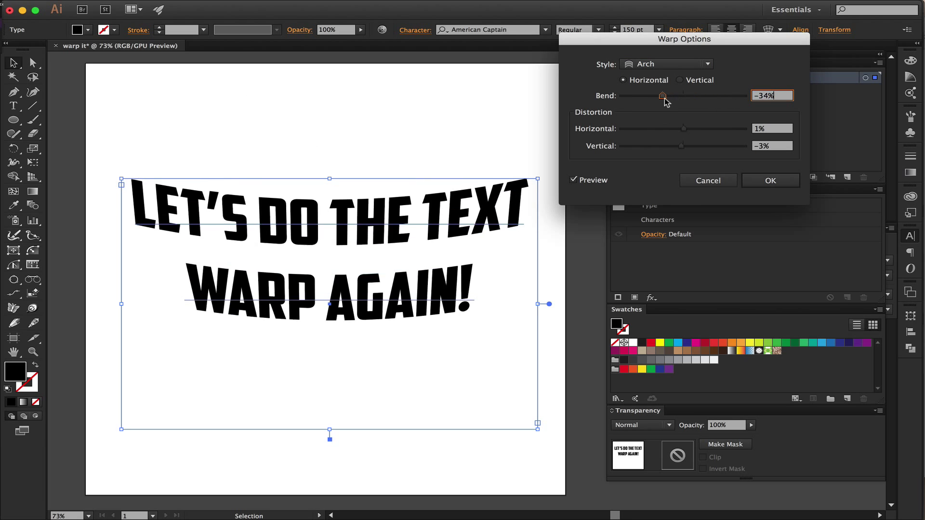
{"action": "mouse_move", "coordinate": [683, 129]}
{"action": "left_mouse_down"}
{"action": "mouse_move", "coordinate": [666, 131]}
{"action": "mouse_move", "coordinate": [718, 150]}
{"action": "left_mouse_up"}
Try a Bulge warp, varying its bend and distortion, then reset distortion near zero.
{"action": "left_click", "coordinate": [680, 81]}
{"action": "left_click", "coordinate": [684, 65]}
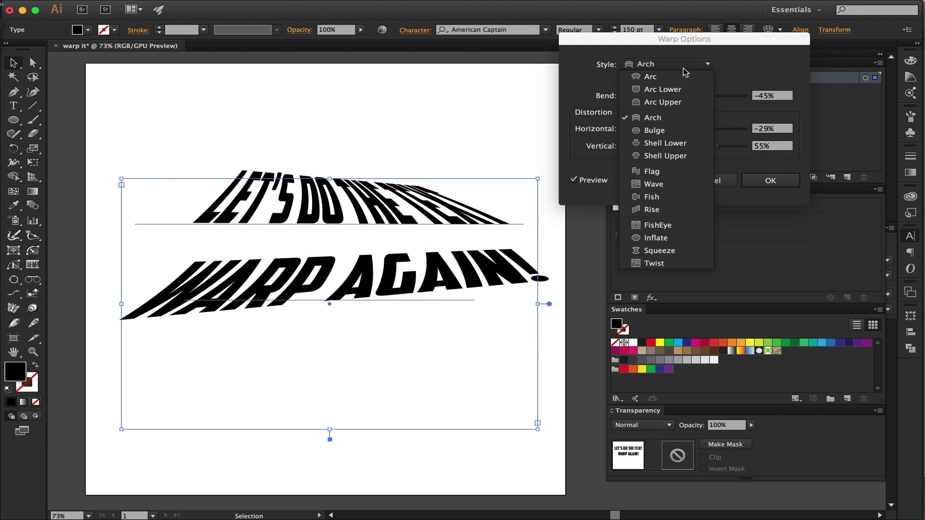
{"action": "left_click", "coordinate": [703, 134]}
{"action": "left_click", "coordinate": [685, 129]}
{"action": "left_click", "coordinate": [683, 146]}
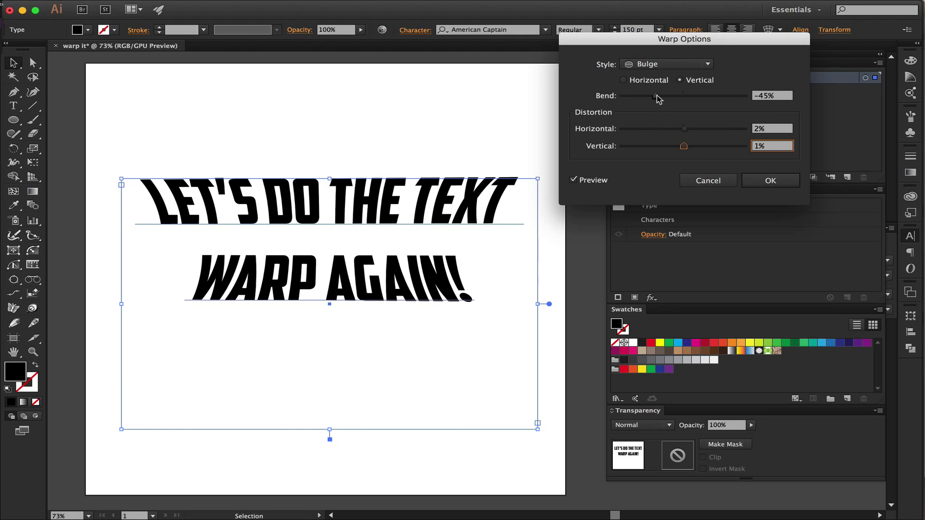
{"action": "mouse_move", "coordinate": [656, 96]}
{"action": "left_mouse_down"}
{"action": "mouse_move", "coordinate": [727, 96]}
{"action": "mouse_move", "coordinate": [706, 96]}
{"action": "left_mouse_up"}
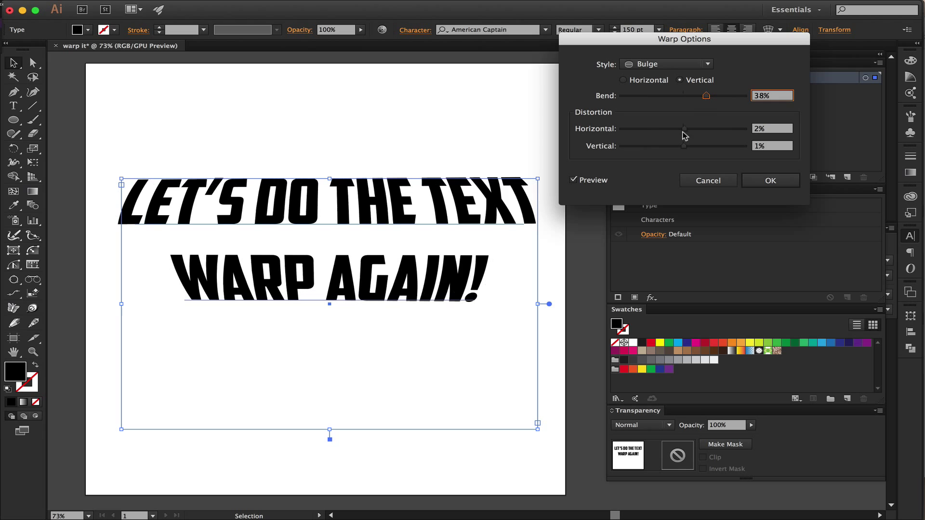
{"action": "left_click_drag", "start_coordinate": [685, 129], "coordinate": [657, 129]}
{"action": "mouse_move", "coordinate": [683, 146]}
{"action": "left_mouse_down"}
{"action": "mouse_move", "coordinate": [709, 146]}
{"action": "mouse_move", "coordinate": [685, 146]}
{"action": "mouse_move", "coordinate": [684, 128]}
{"action": "left_mouse_up"}
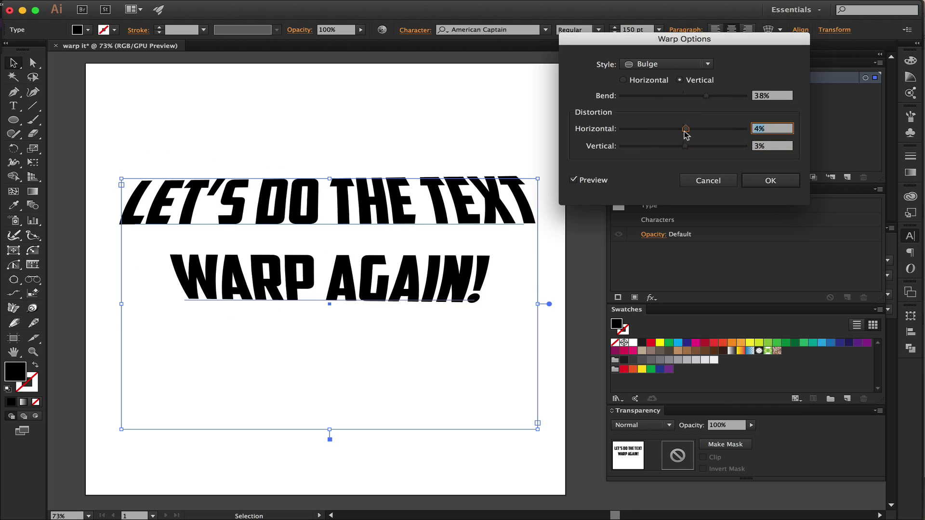
{"action": "left_click", "coordinate": [684, 146]}
Make the Bulge horizontal and push its bend to -100%, stepping the value down.
{"action": "left_click", "coordinate": [659, 80]}
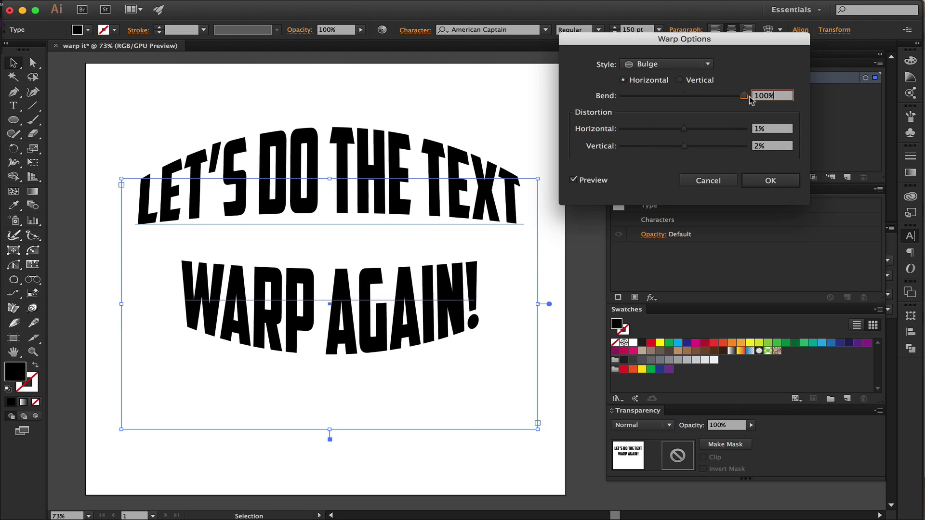
{"action": "left_click_drag", "start_coordinate": [750, 96], "coordinate": [603, 96]}
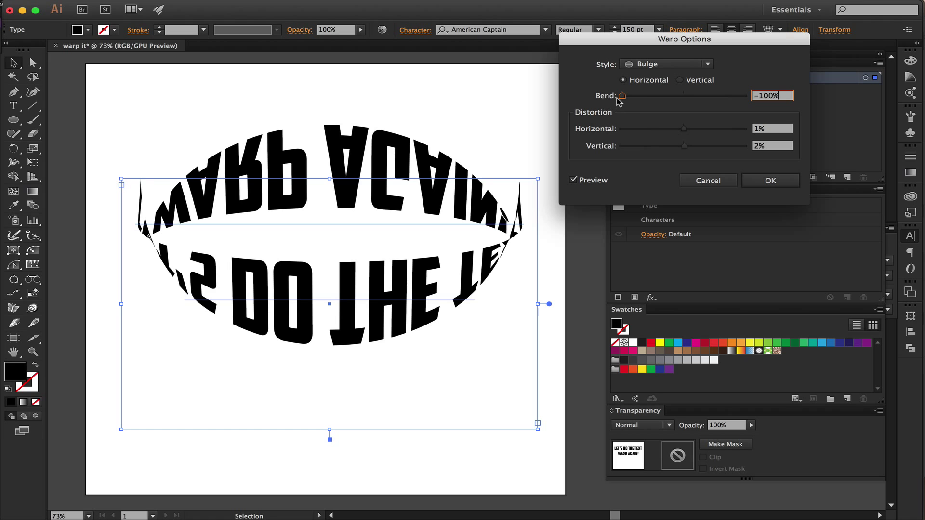
{"action": "left_click_drag", "start_coordinate": [726, 106], "coordinate": [675, 97]}
{"action": "double_click", "coordinate": [767, 96]}
{"action": "key", "text": "Down"}
{"action": "key", "text": "Down"}
{"action": "key", "text": "Down"}
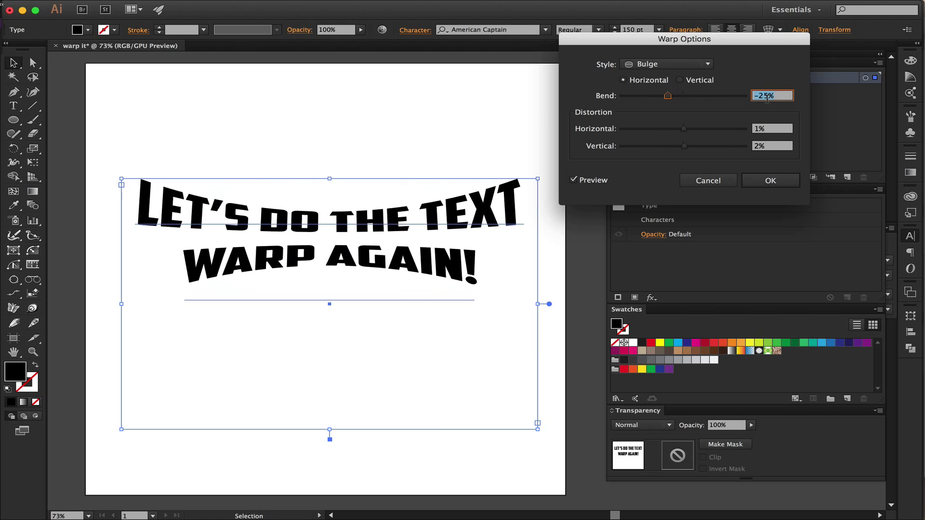
{"action": "key", "text": "Down"}
{"action": "key", "text": "Down"}
{"action": "key", "text": "Down"}
{"action": "key", "text": "Down"}
{"action": "key", "text": "Down"}
{"action": "key", "text": "Down"}
{"action": "key", "text": "Down"}
{"action": "key", "text": "Down"}
{"action": "key", "text": "Down"}
{"action": "key", "text": "Down"}
{"action": "key", "text": "Down"}
{"action": "key", "text": "Down"}
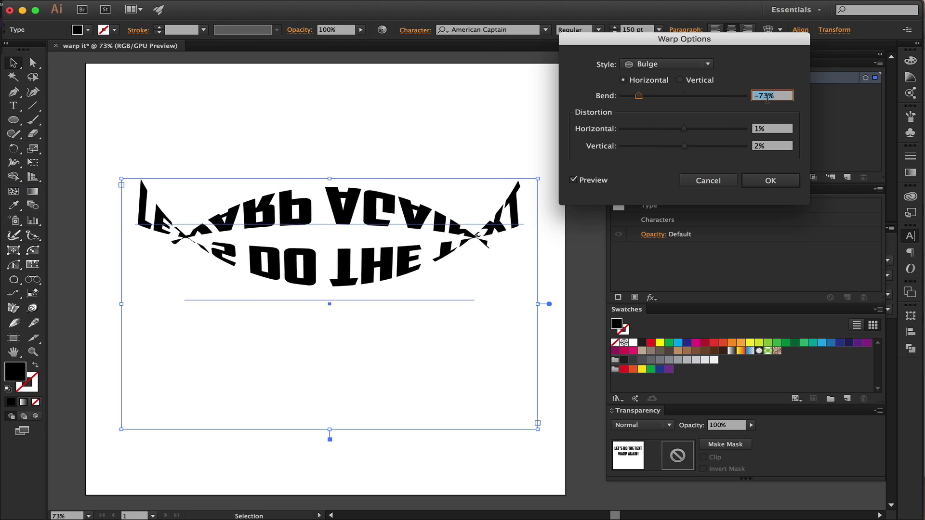
{"action": "key", "text": "Down"}
{"action": "key", "text": "Down"}
{"action": "key", "text": "Down"}
{"action": "key", "text": "Down"}
{"action": "key", "text": "Down"}
{"action": "key", "text": "Down"}
{"action": "key", "text": "Down"}
{"action": "key", "text": "Down"}
{"action": "key", "text": "Down"}
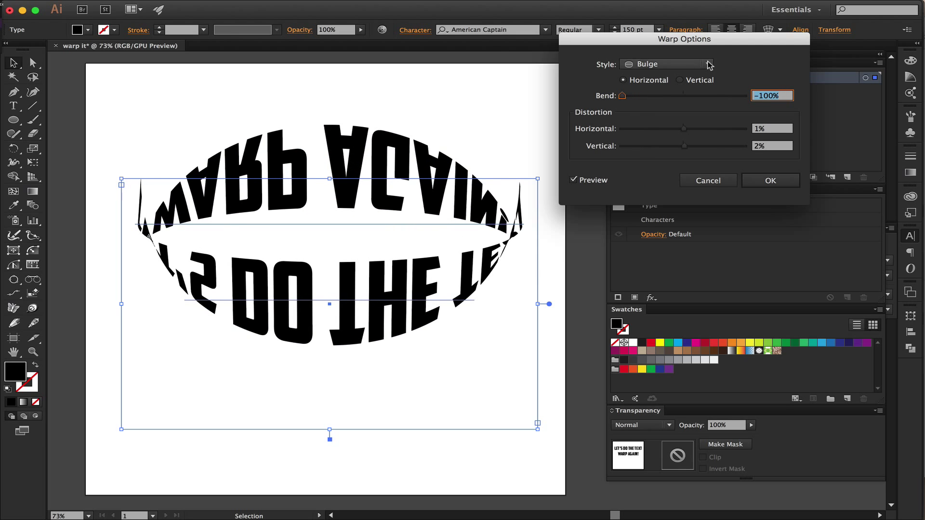
{"action": "left_click", "coordinate": [710, 65]}
Preview a Shell Lower warp, stepping the bend up and down to 10%.
{"action": "left_click", "coordinate": [674, 142]}
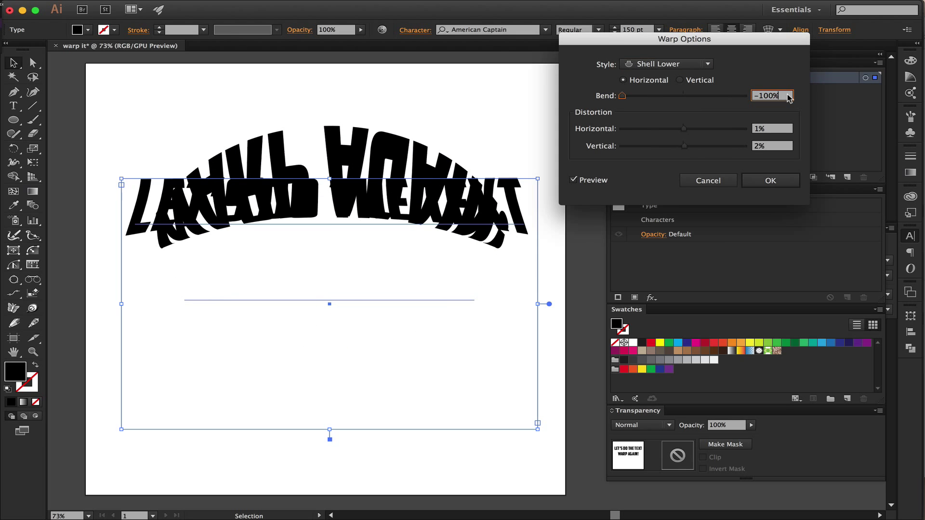
{"action": "key", "text": "Up"}
{"action": "key", "text": "Up"}
{"action": "key", "text": "Up"}
{"action": "key", "text": "Up"}
{"action": "key", "text": "Up"}
{"action": "key", "text": "Up"}
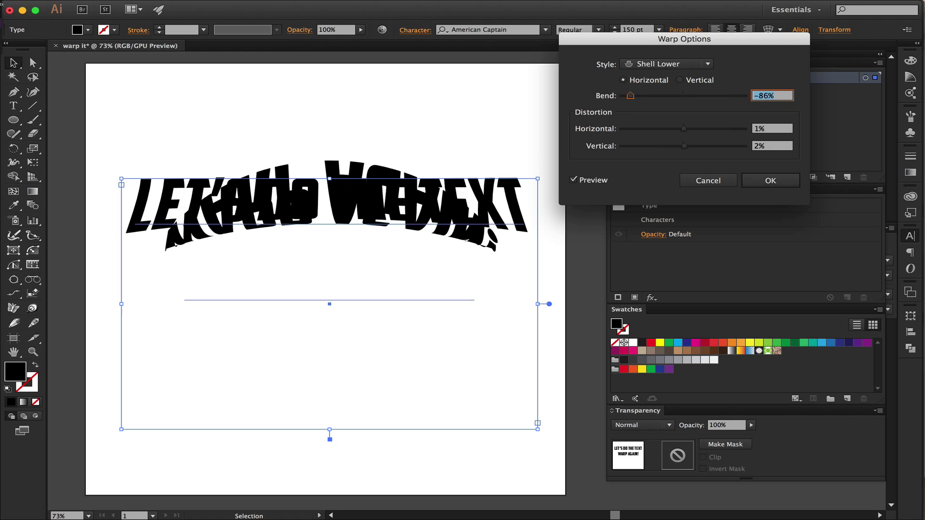
{"action": "key", "text": "Up"}
{"action": "key", "text": "Up"}
{"action": "key", "text": "Up"}
{"action": "key", "text": "Up"}
{"action": "key", "text": "Up"}
{"action": "key", "text": "Up"}
{"action": "key", "text": "shift+Up"}
{"action": "key", "text": "shift+Up"}
{"action": "key", "text": "shift+Up"}
{"action": "key", "text": "shift+Up"}
{"action": "key", "text": "shift+Up"}
{"action": "key", "text": "shift+Up"}
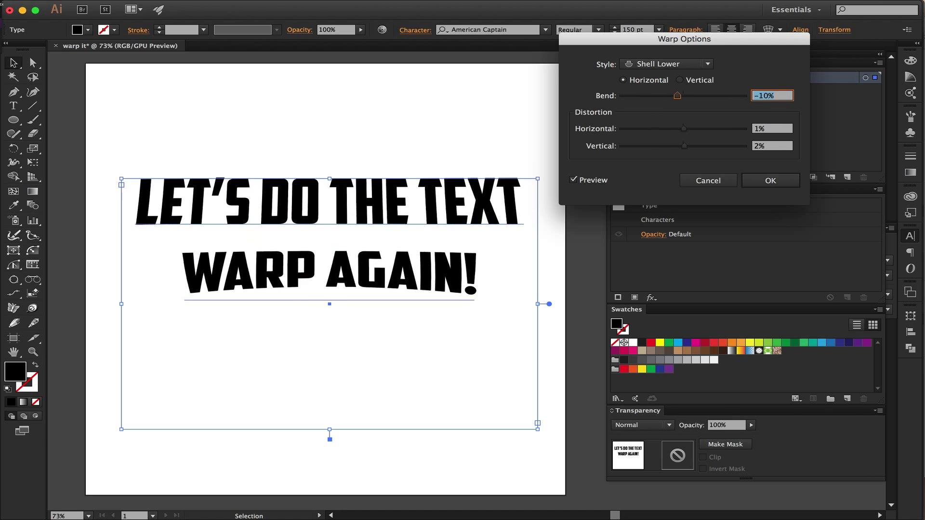
{"action": "key", "text": "shift+Up"}
{"action": "key", "text": "shift+Up"}
{"action": "key", "text": "shift+Up"}
{"action": "key", "text": "shift+Up"}
{"action": "key", "text": "shift+Up"}
{"action": "key", "text": "shift+Up"}
{"action": "key", "text": "shift+Down"}
{"action": "key", "text": "shift+Down"}
{"action": "key", "text": "shift+Down"}
{"action": "key", "text": "shift+Down"}
{"action": "key", "text": "shift+Down"}
{"action": "key", "text": "shift+Down"}
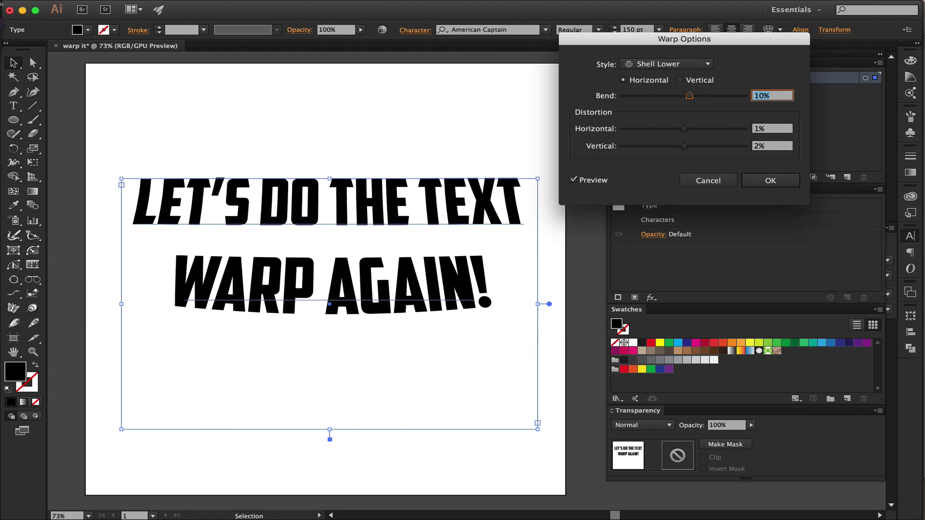
Switch to a Shell Upper warp and settle on a gentle 30% upward bend.
{"action": "left_click", "coordinate": [675, 65]}
{"action": "left_click", "coordinate": [684, 160]}
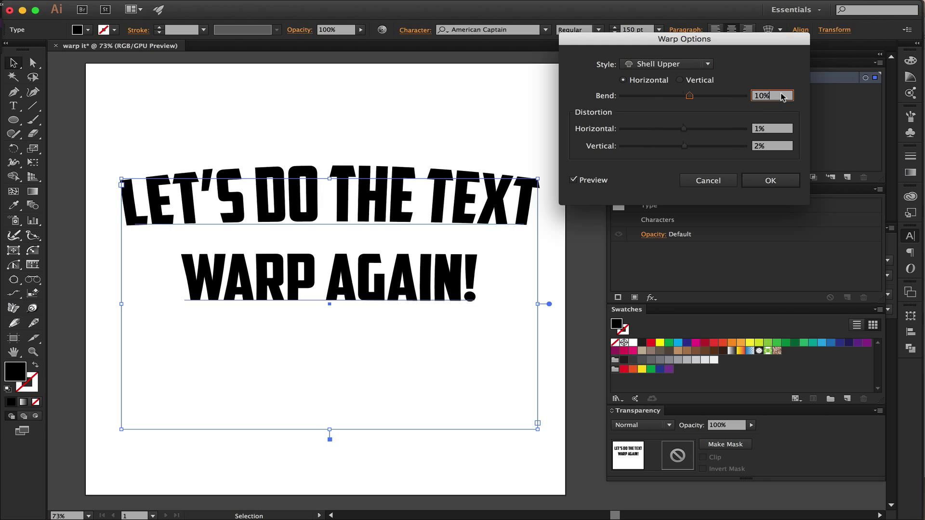
{"action": "key", "text": "shift+Up"}
{"action": "key", "text": "shift+Up"}
{"action": "key", "text": "shift+Up"}
{"action": "key", "text": "shift+Down"}
{"action": "key", "text": "shift+Down"}
{"action": "key", "text": "shift+Down"}
{"action": "key", "text": "shift+Down"}
{"action": "key", "text": "shift+Down"}
{"action": "key", "text": "shift+Down"}
{"action": "key", "text": "shift+Down"}
{"action": "key", "text": "shift+Down"}
{"action": "key", "text": "shift+Down"}
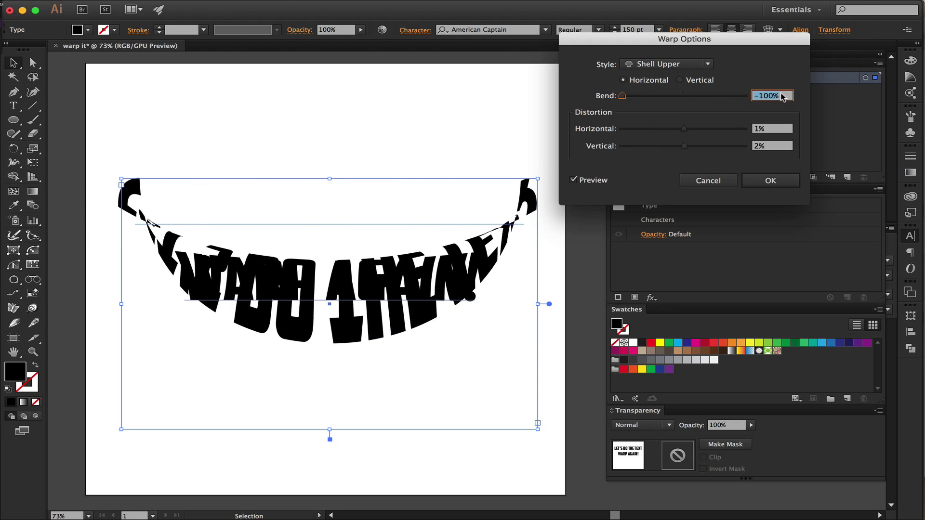
{"action": "key", "text": "shift+Up"}
{"action": "key", "text": "shift+Up"}
{"action": "key", "text": "shift+Up"}
{"action": "key", "text": "shift+Up"}
{"action": "key", "text": "shift+Up"}
{"action": "key", "text": "shift+Up"}
{"action": "key", "text": "shift+Up"}
{"action": "key", "text": "shift+Up"}
{"action": "key", "text": "shift+Up"}
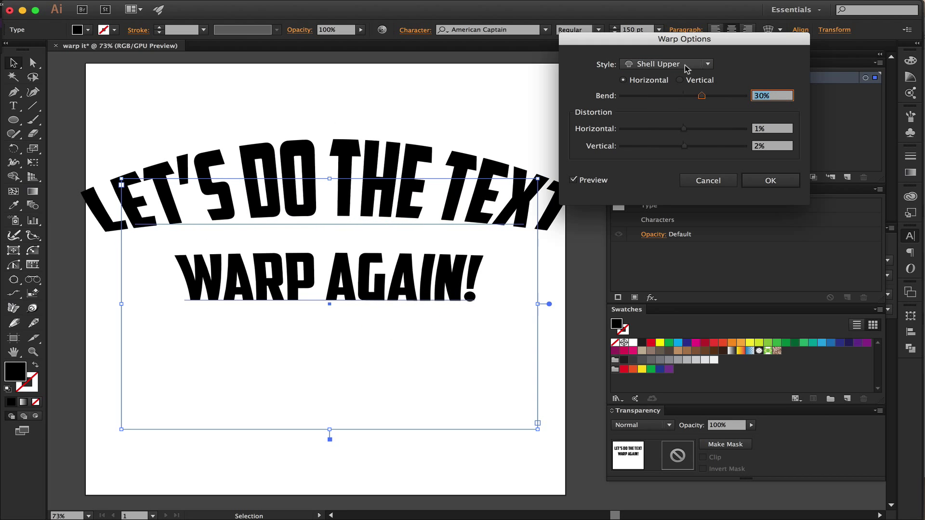
{"action": "left_click", "coordinate": [685, 66]}
Preview a Flag warp, stepping its bend down and back up.
{"action": "left_click", "coordinate": [685, 172]}
{"action": "key", "text": "shift+Down"}
{"action": "key", "text": "shift+Down"}
{"action": "key", "text": "shift+Down"}
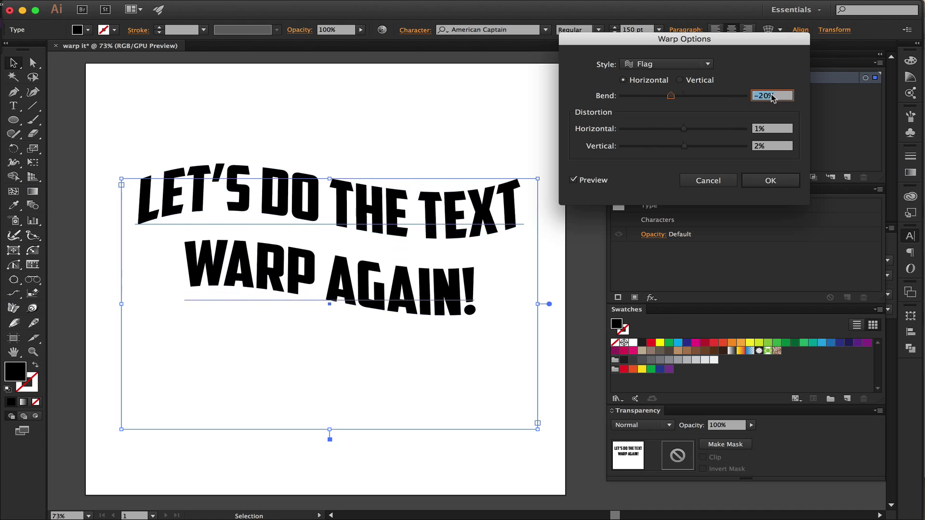
{"action": "key", "text": "shift+Down"}
{"action": "key", "text": "shift+Down"}
{"action": "key", "text": "shift+Down"}
{"action": "key", "text": "shift+Up"}
{"action": "key", "text": "shift+Up"}
{"action": "key", "text": "shift+Up"}
{"action": "key", "text": "shift+Up"}
{"action": "key", "text": "shift+Up"}
{"action": "key", "text": "shift+Up"}
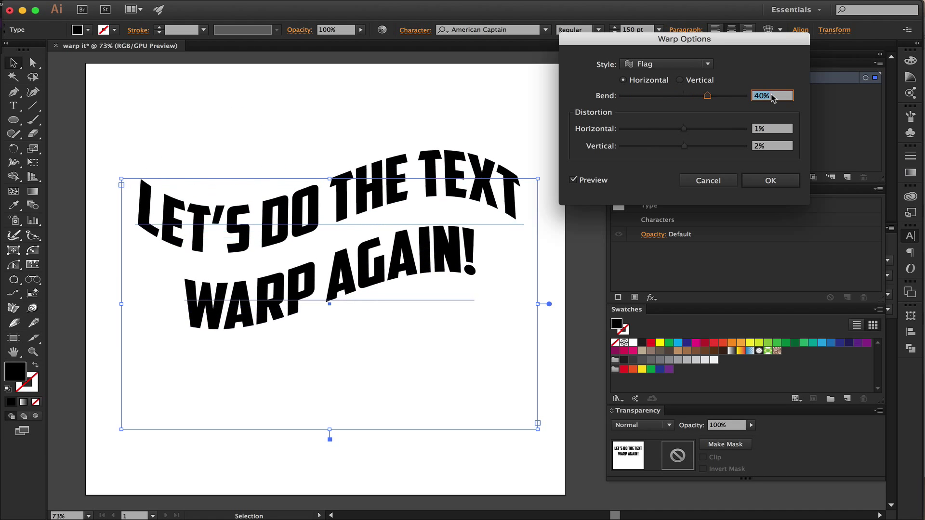
{"action": "key", "text": "shift+Up"}
{"action": "key", "text": "shift+Up"}
{"action": "key", "text": "shift+Up"}
Make the Flag warp vertical, flip its bend to -100%, then reset it to 0%.
{"action": "left_click", "coordinate": [685, 64]}
{"action": "left_click", "coordinate": [685, 172]}
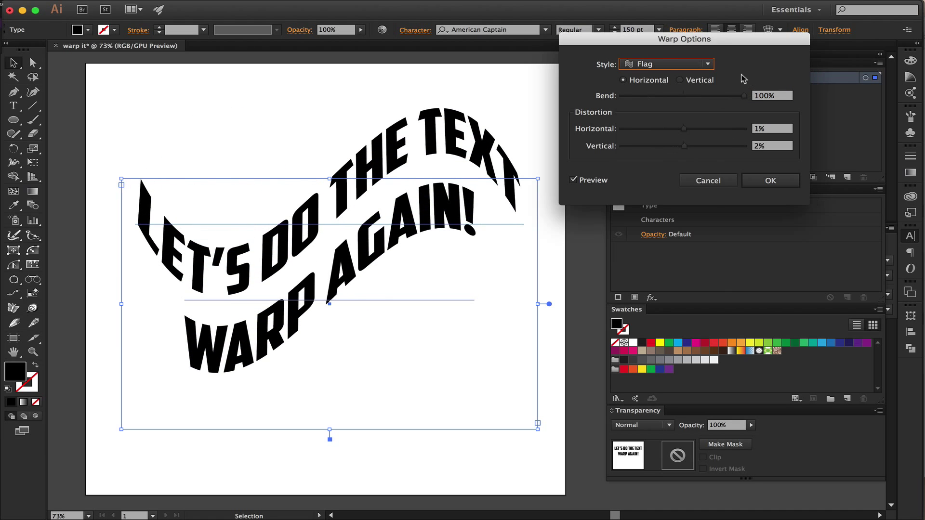
{"action": "left_click", "coordinate": [680, 80]}
{"action": "key", "text": "Up"}
{"action": "left_click", "coordinate": [693, 81]}
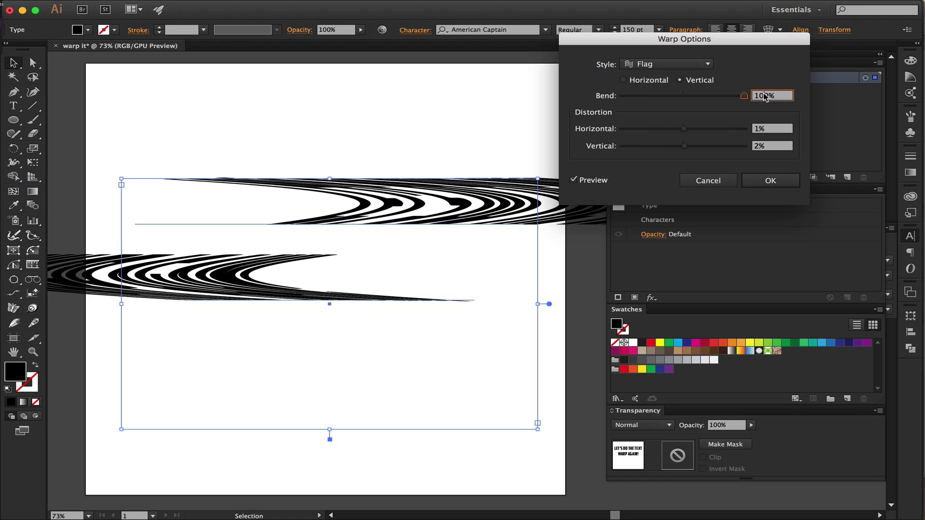
{"action": "key", "text": "shift+Down"}
{"action": "key", "text": "shift+Down"}
{"action": "key", "text": "shift+Down"}
{"action": "key", "text": "shift+Down"}
{"action": "key", "text": "shift+Down"}
{"action": "key", "text": "shift+Down"}
{"action": "key", "text": "shift+Down"}
{"action": "key", "text": "shift+Down"}
{"action": "key", "text": "shift+Down"}
{"action": "key", "text": "shift+Down"}
{"action": "key", "text": "shift+Down"}
{"action": "key", "text": "shift+Down"}
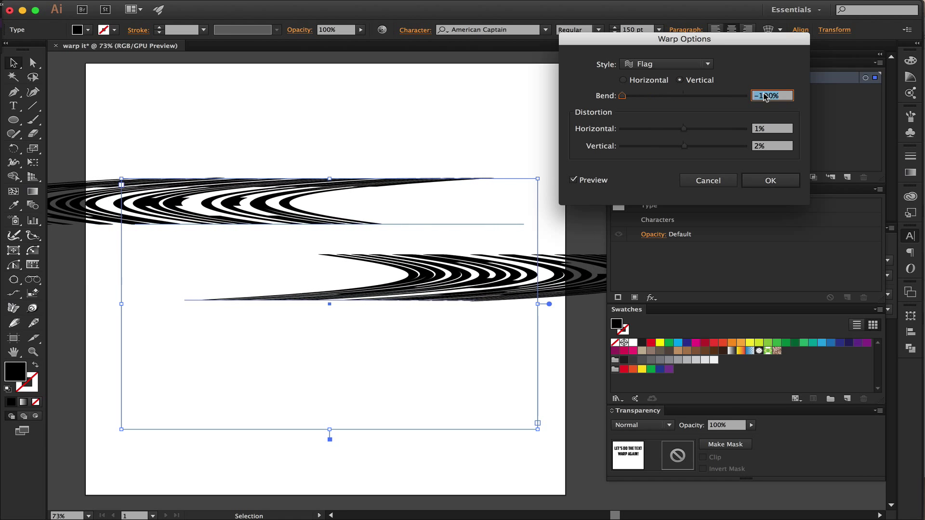
{"action": "key", "text": "shift+Up"}
{"action": "key", "text": "shift+Up"}
{"action": "key", "text": "shift+Up"}
Switch to a Wave warp and try bends of -20% and -100%.
{"action": "key", "text": "shift+Up"}
{"action": "key", "text": "shift+Up"}
{"action": "key", "text": "shift+Up"}
{"action": "key", "text": "shift+Up"}
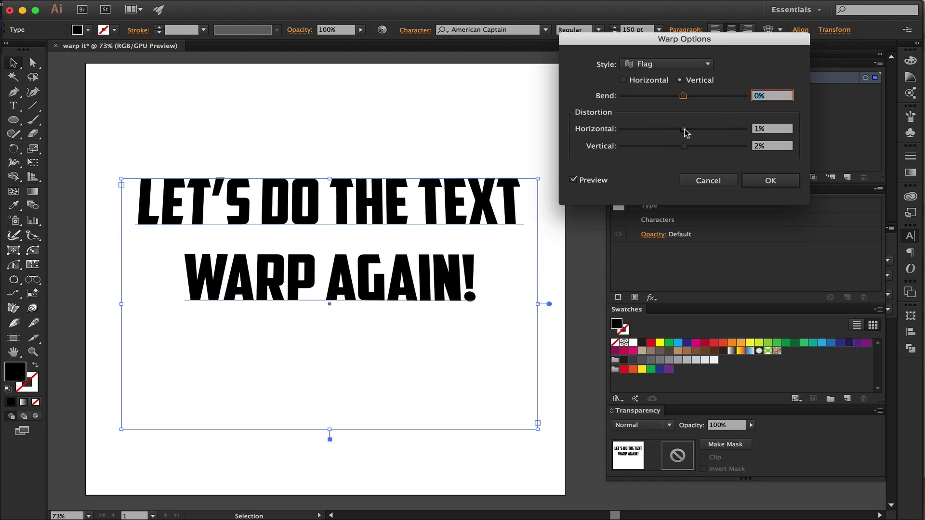
{"action": "left_click", "coordinate": [694, 64]}
{"action": "left_click", "coordinate": [703, 159]}
{"action": "key", "text": "shift+Down"}
{"action": "key", "text": "shift+Down"}
{"action": "key", "text": "shift+Down"}
{"action": "key", "text": "shift+Down"}
{"action": "key", "text": "shift+Down"}
{"action": "key", "text": "shift+Down"}
{"action": "key", "text": "shift+Up"}
{"action": "key", "text": "shift+Up"}
{"action": "key", "text": "shift+Up"}
{"action": "key", "text": "shift+Up"}
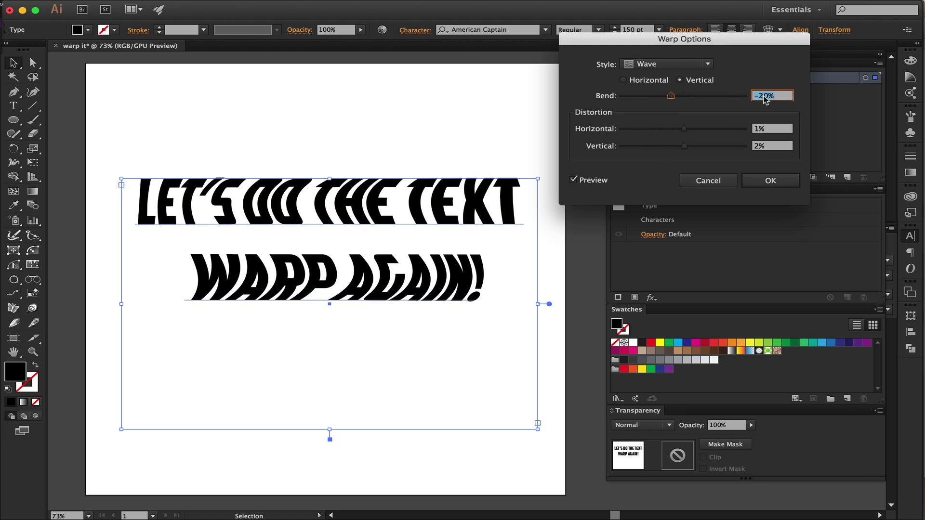
{"action": "key", "text": "shift+Down"}
{"action": "key", "text": "shift+Down"}
{"action": "key", "text": "shift+Down"}
{"action": "key", "text": "shift+Down"}
{"action": "key", "text": "shift+Down"}
{"action": "key", "text": "shift+Down"}
Preview a Fish warp, settling its bend at 50%.
{"action": "left_click", "coordinate": [704, 65]}
{"action": "left_click", "coordinate": [694, 75]}
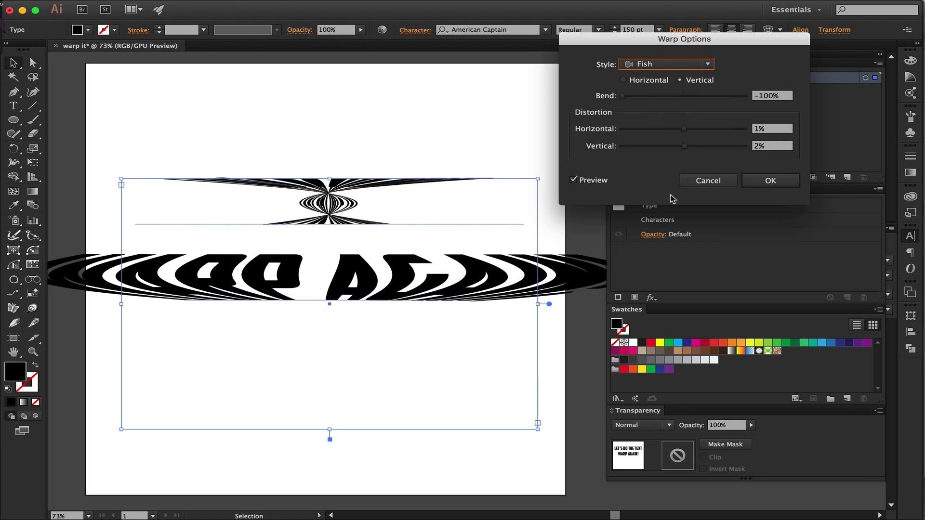
{"action": "left_click", "coordinate": [692, 95]}
{"action": "left_click_drag", "start_coordinate": [692, 95], "coordinate": [714, 95]}
{"action": "key", "text": "shift+Down"}
{"action": "key", "text": "shift+Down"}
{"action": "key", "text": "shift+Down"}
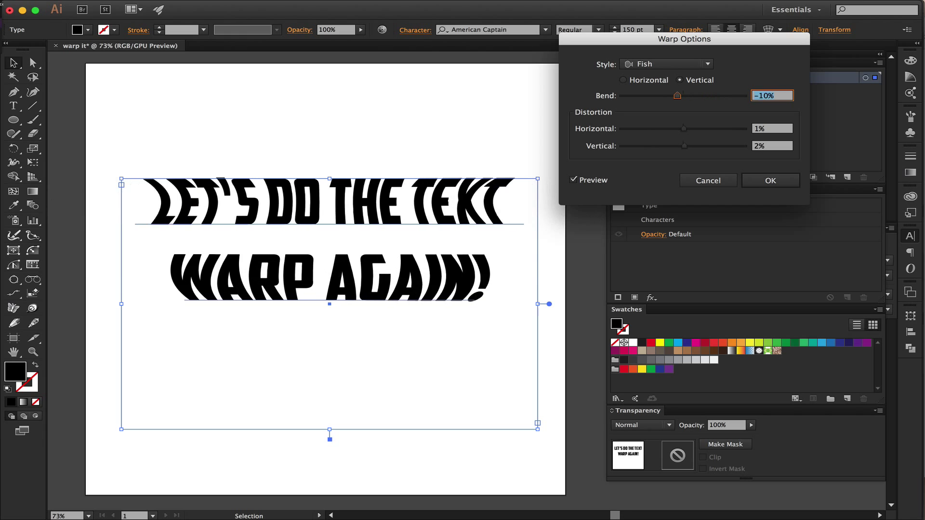
{"action": "key", "text": "shift+Down"}
{"action": "key", "text": "shift+Down"}
{"action": "key", "text": "shift+Down"}
{"action": "key", "text": "shift+Up"}
{"action": "key", "text": "shift+Up"}
{"action": "key", "text": "shift+Up"}
{"action": "key", "text": "shift+Up"}
{"action": "key", "text": "shift+Up"}
{"action": "key", "text": "shift+Up"}
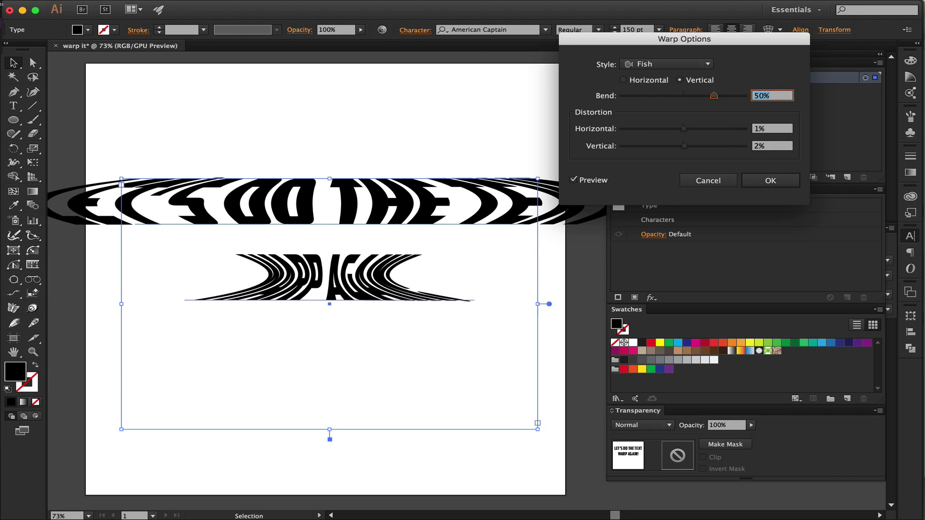
Try a Rise warp at -20% and -60% bend, resetting to zero each time.
{"action": "left_click", "coordinate": [662, 67]}
{"action": "left_click", "coordinate": [669, 208]}
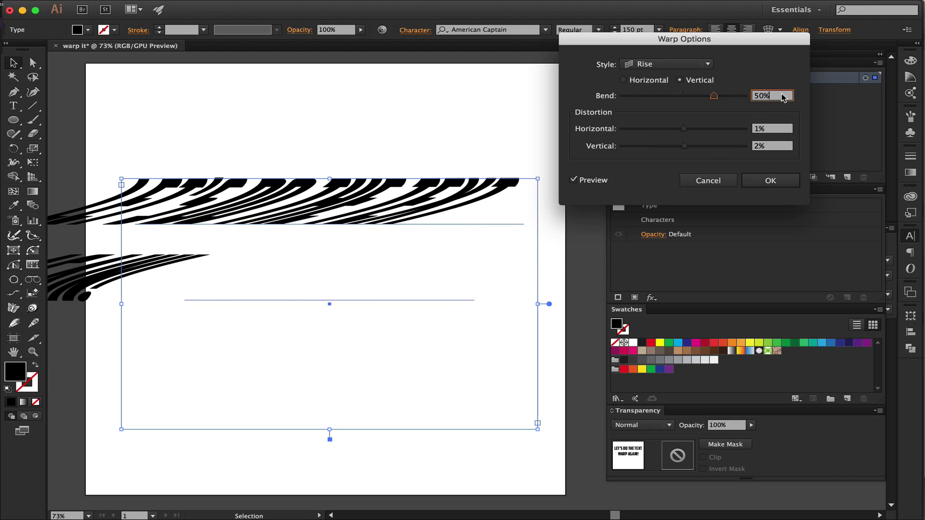
{"action": "key", "text": "shift+Down"}
{"action": "key", "text": "shift+Down"}
{"action": "key", "text": "shift+Down"}
{"action": "key", "text": "shift+Down"}
{"action": "key", "text": "shift+Down"}
{"action": "key", "text": "shift+Down"}
{"action": "key", "text": "shift+Down"}
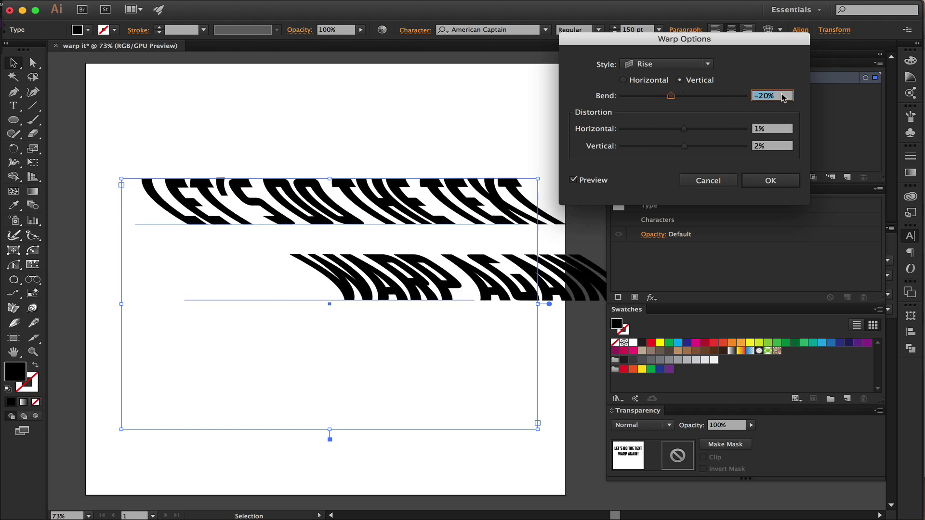
{"action": "key", "text": "shift+Up"}
{"action": "key", "text": "shift+Up"}
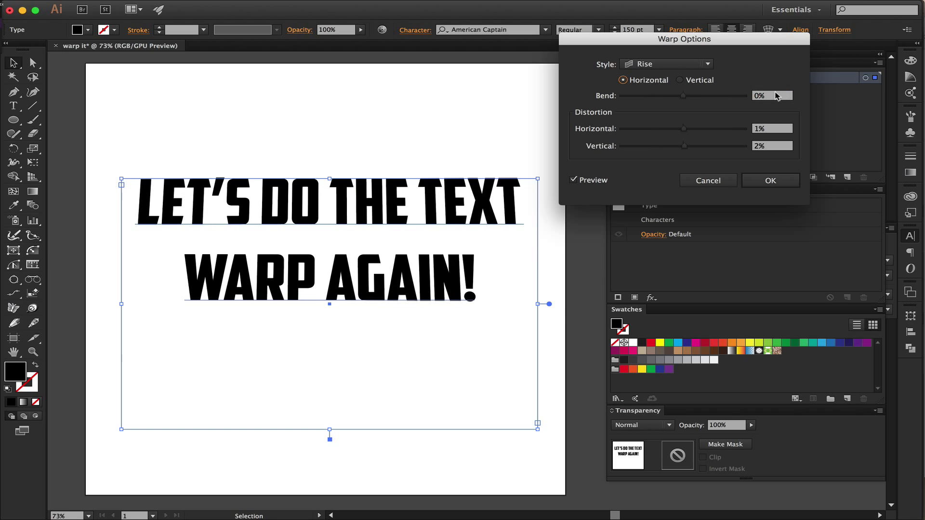
{"action": "key", "text": "shift+Down"}
{"action": "key", "text": "shift+Down"}
{"action": "key", "text": "shift+Down"}
{"action": "key", "text": "shift+Down"}
{"action": "key", "text": "shift+Down"}
{"action": "key", "text": "shift+Down"}
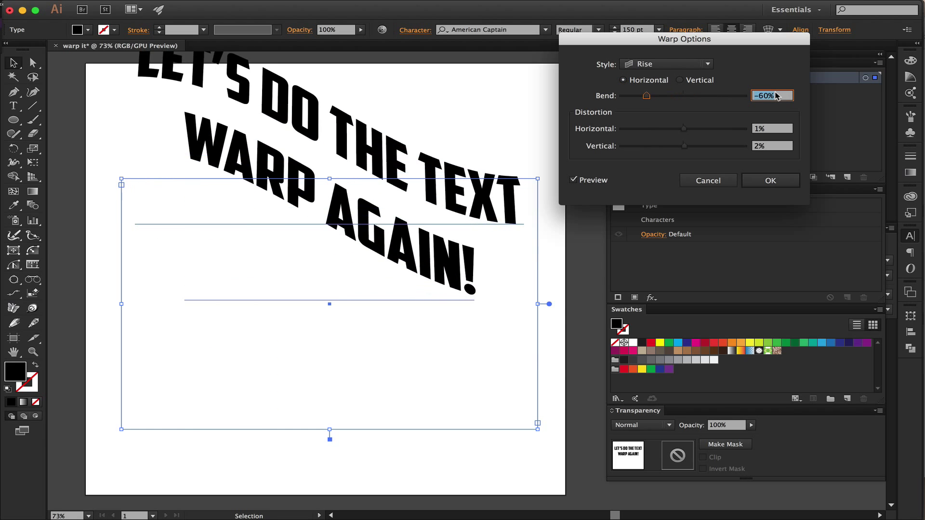
{"action": "key", "text": "shift+Up"}
{"action": "key", "text": "shift+Up"}
{"action": "key", "text": "shift+Up"}
Try a FishEye warp with a reversed negative bend.
{"action": "key", "text": "shift+Up"}
{"action": "key", "text": "shift+Up"}
{"action": "left_click", "coordinate": [694, 64]}
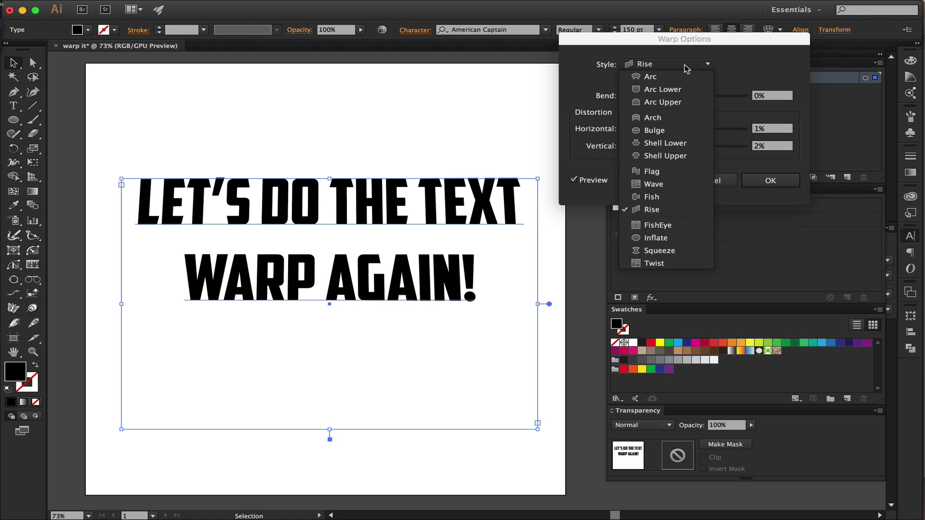
{"action": "left_click", "coordinate": [683, 229]}
{"action": "key", "text": "shift+Up"}
{"action": "key", "text": "shift+Up"}
{"action": "key", "text": "shift+Up"}
{"action": "key", "text": "shift+Up"}
{"action": "key", "text": "shift+Up"}
{"action": "key", "text": "shift+Up"}
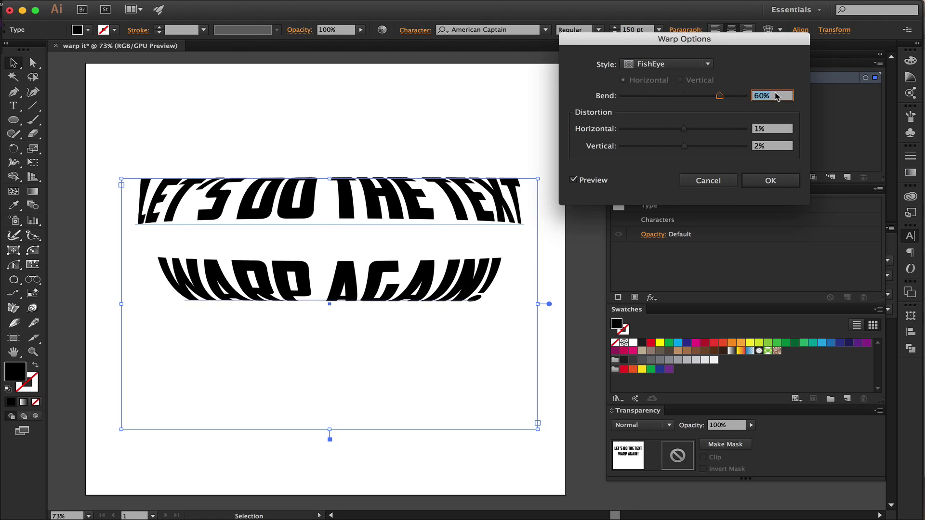
{"action": "key", "text": "shift+Down"}
{"action": "key", "text": "shift+Down"}
{"action": "key", "text": "shift+Down"}
{"action": "key", "text": "shift+Down"}
{"action": "key", "text": "shift+Down"}
{"action": "key", "text": "shift+Down"}
Try an Inflate warp at a few bend amounts.
{"action": "left_click", "coordinate": [681, 65]}
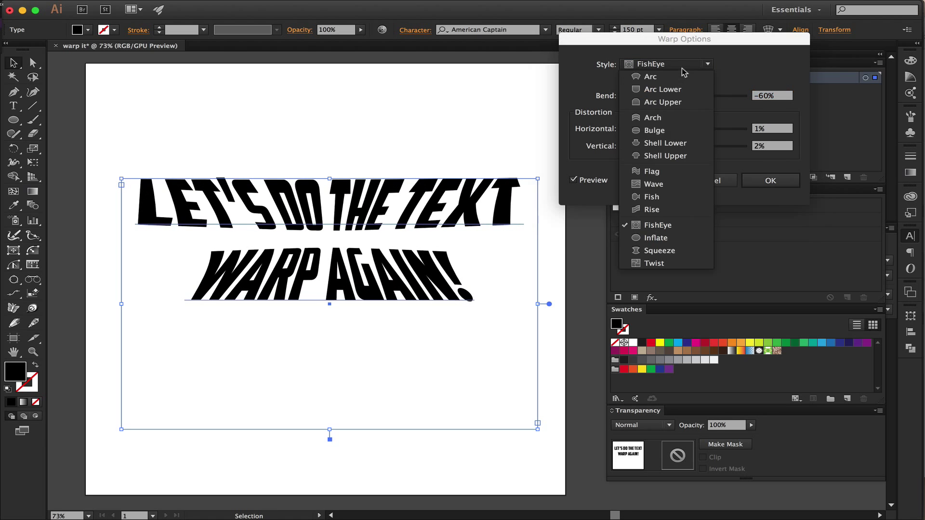
{"action": "left_click", "coordinate": [675, 240]}
{"action": "key", "text": "shift+Up"}
{"action": "key", "text": "shift+Up"}
{"action": "key", "text": "shift+Up"}
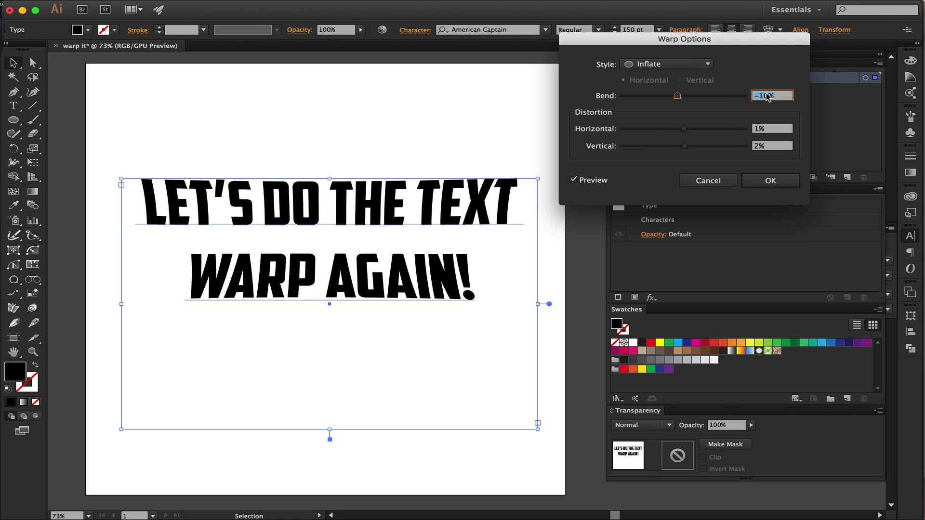
{"action": "key", "text": "shift+Up"}
{"action": "key", "text": "shift+Up"}
{"action": "key", "text": "shift+Down"}
{"action": "key", "text": "shift+Down"}
{"action": "key", "text": "shift+Down"}
{"action": "key", "text": "shift+Down"}
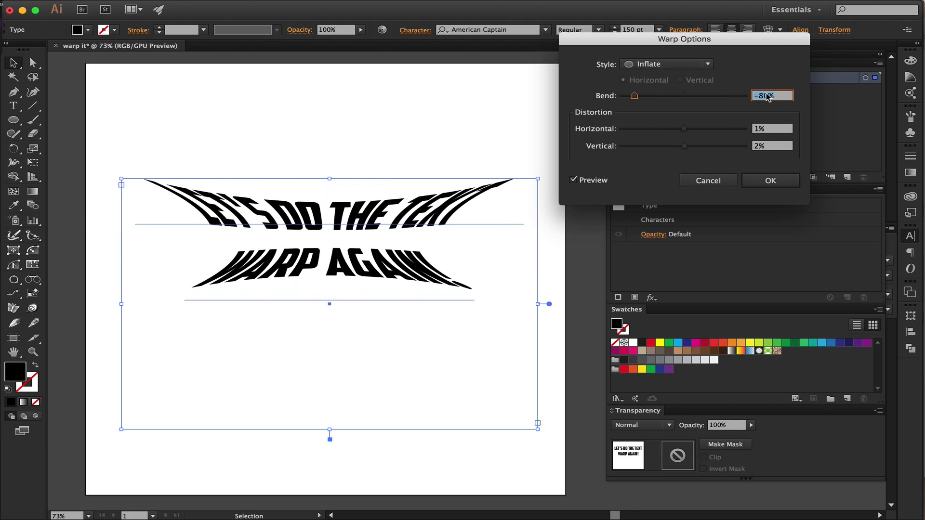
Try a Squeeze warp at 90% bend, then vertical with a negative bend.
{"action": "left_click", "coordinate": [693, 65]}
{"action": "left_click", "coordinate": [684, 252]}
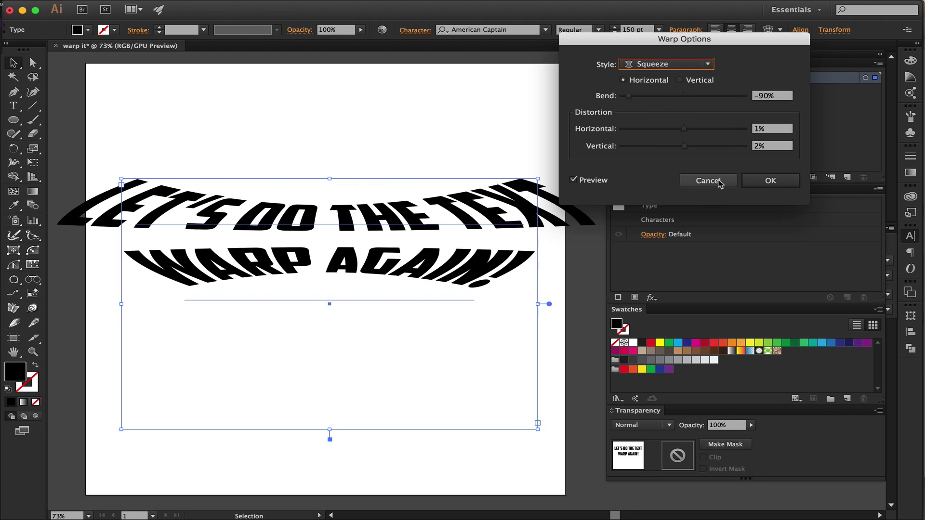
{"action": "left_click", "coordinate": [766, 96]}
{"action": "key", "text": "shift+Up"}
{"action": "key", "text": "shift+Up"}
{"action": "key", "text": "shift+Up"}
{"action": "key", "text": "shift+Up"}
{"action": "key", "text": "shift+Up"}
{"action": "key", "text": "shift+Up"}
{"action": "key", "text": "shift+Up"}
{"action": "key", "text": "shift+Up"}
{"action": "key", "text": "shift+Up"}
{"action": "key", "text": "shift+Up"}
{"action": "key", "text": "shift+Up"}
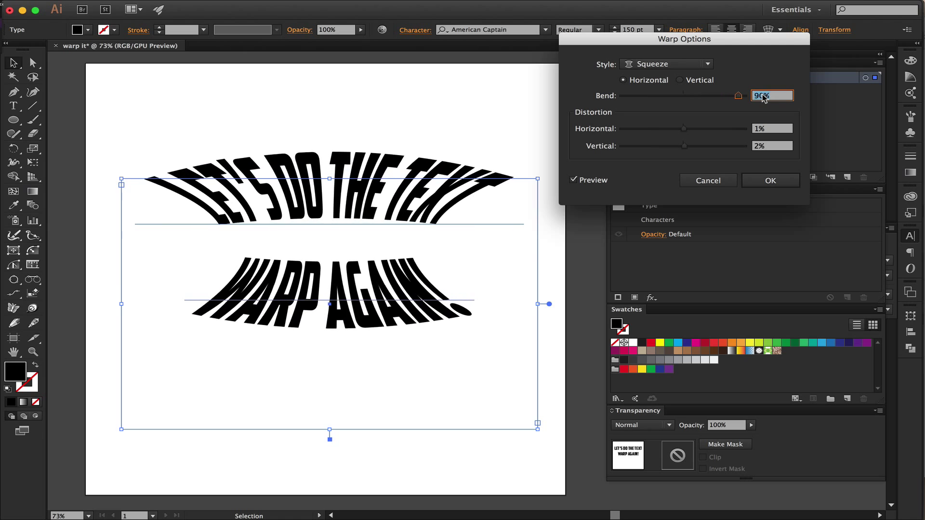
{"action": "key", "text": "shift+Up"}
{"action": "left_click", "coordinate": [709, 81]}
{"action": "left_click", "coordinate": [767, 96]}
{"action": "key", "text": "shift+Down"}
{"action": "key", "text": "shift+Down"}
{"action": "key", "text": "shift+Down"}
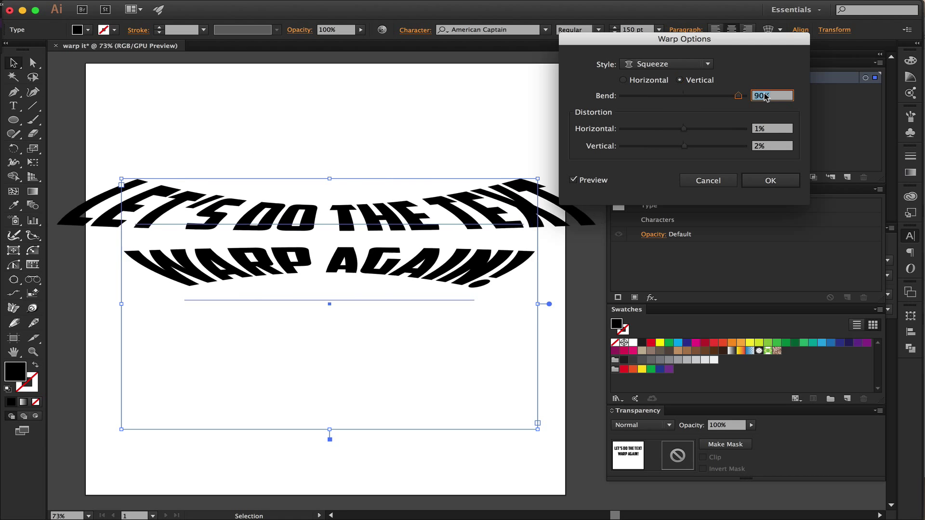
{"action": "key", "text": "shift+Down"}
{"action": "key", "text": "shift+Down"}
{"action": "key", "text": "shift+Down"}
{"action": "key", "text": "shift+Down"}
{"action": "key", "text": "shift+Down"}
{"action": "key", "text": "shift+Down"}
{"action": "key", "text": "shift+Down"}
{"action": "key", "text": "shift+Down"}
{"action": "key", "text": "shift+Down"}
{"action": "key", "text": "shift+Down"}
{"action": "key", "text": "shift+Down"}
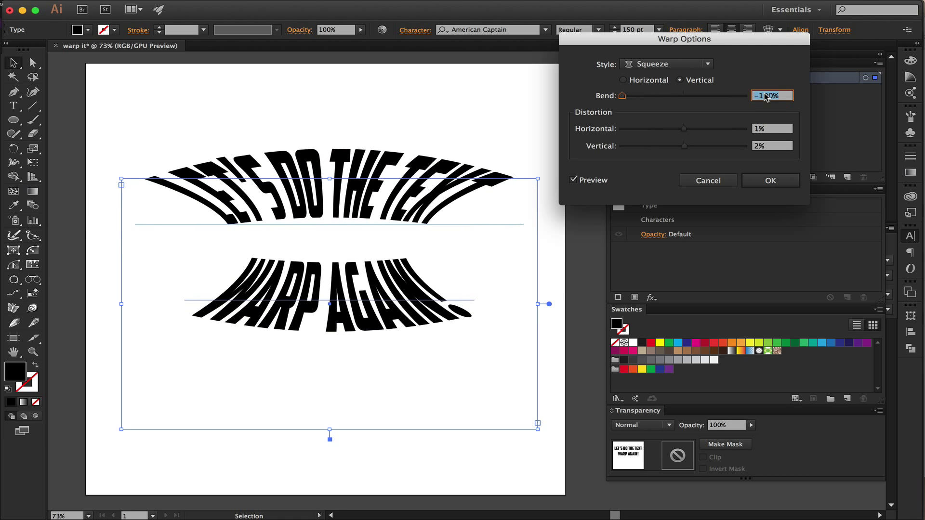
Try a Twist warp at 80% bend, then horizontal at -100%.
{"action": "left_click", "coordinate": [708, 65]}
{"action": "left_click", "coordinate": [688, 263]}
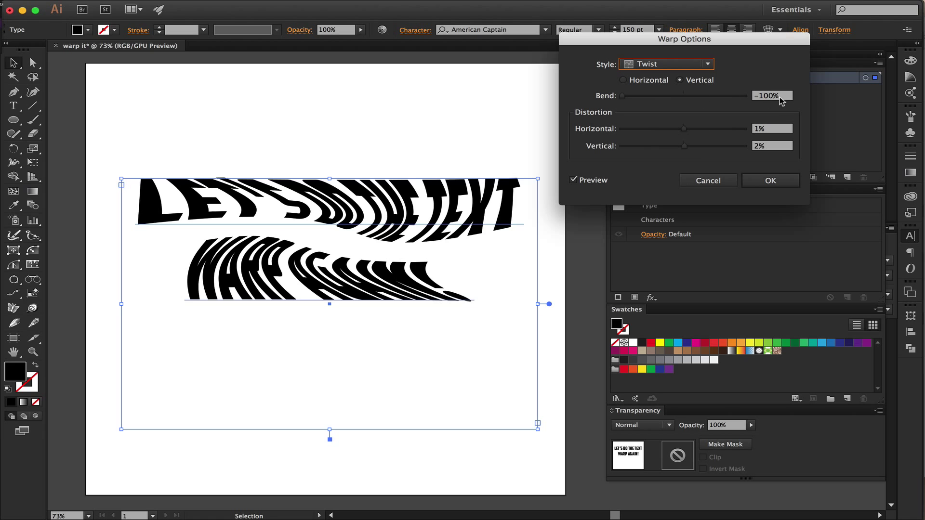
{"action": "left_click", "coordinate": [780, 97]}
{"action": "key", "text": "shift+Up"}
{"action": "key", "text": "shift+Up"}
{"action": "key", "text": "shift+Up"}
{"action": "key", "text": "shift+Up"}
{"action": "key", "text": "shift+Up"}
{"action": "key", "text": "shift+Up"}
{"action": "key", "text": "shift+Up"}
{"action": "key", "text": "shift+Up"}
{"action": "key", "text": "shift+Up"}
{"action": "key", "text": "shift+Up"}
{"action": "key", "text": "shift+Up"}
{"action": "key", "text": "shift+Up"}
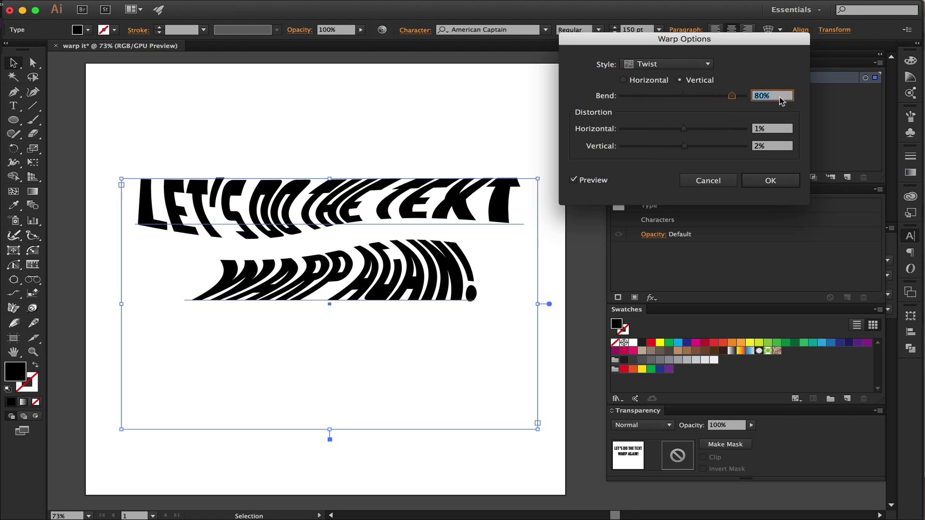
{"action": "key", "text": "shift+Up"}
{"action": "key", "text": "shift+Up"}
{"action": "left_click", "coordinate": [666, 80]}
{"action": "key", "text": "shift+Down"}
{"action": "key", "text": "shift+Down"}
{"action": "key", "text": "shift+Down"}
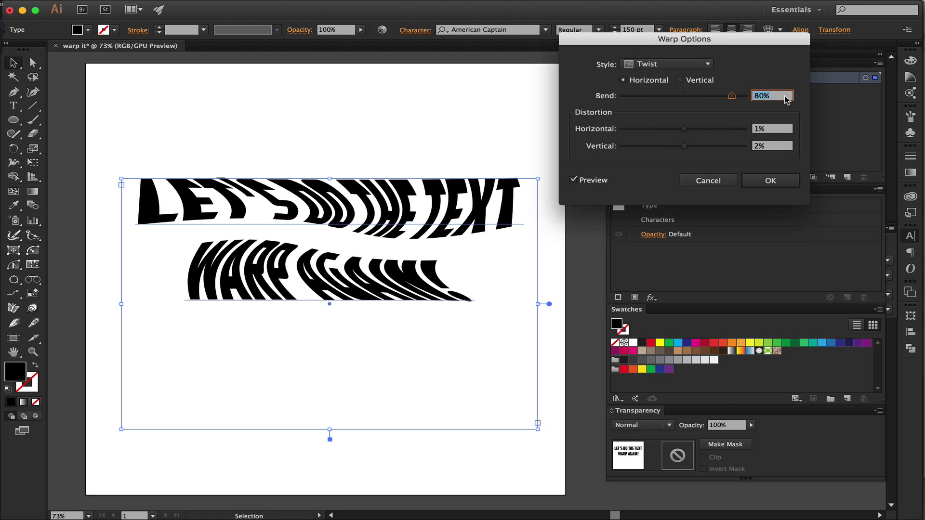
{"action": "key", "text": "shift+Down"}
{"action": "key", "text": "shift+Down"}
{"action": "key", "text": "shift+Down"}
{"action": "key", "text": "shift+Down"}
{"action": "key", "text": "shift+Down"}
{"action": "key", "text": "shift+Down"}
{"action": "key", "text": "shift+Down"}
{"action": "key", "text": "shift+Down"}
{"action": "key", "text": "shift+Down"}
{"action": "key", "text": "shift+Down"}
{"action": "key", "text": "shift+Down"}
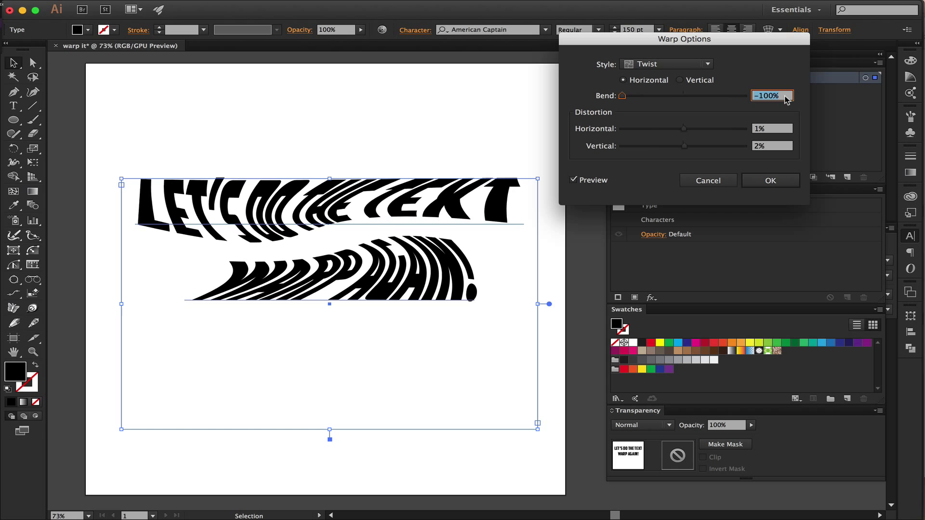
Discard the warp and preview Pucker & Bloat on the text at 150% bloat.
{"action": "left_click", "coordinate": [698, 182]}
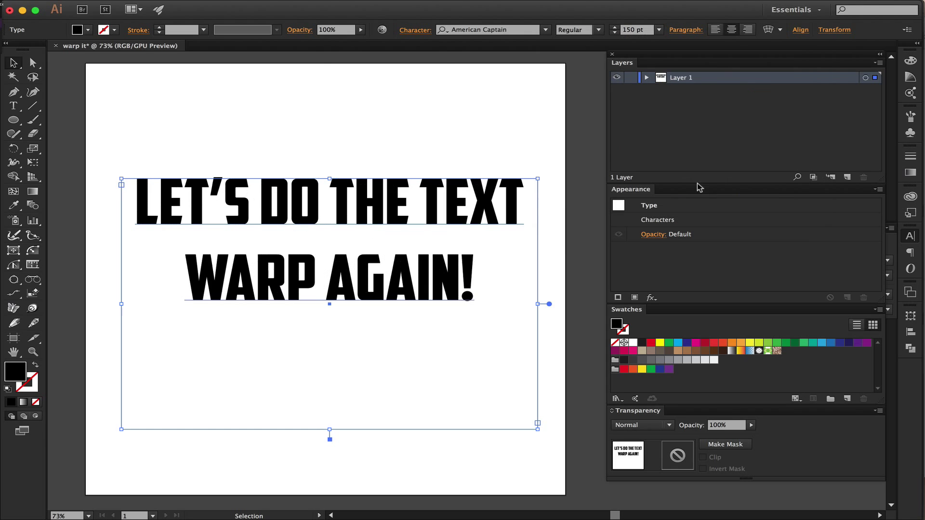
{"action": "left_click", "coordinate": [282, 7]}
{"action": "mouse_move", "coordinate": [296, 177]}
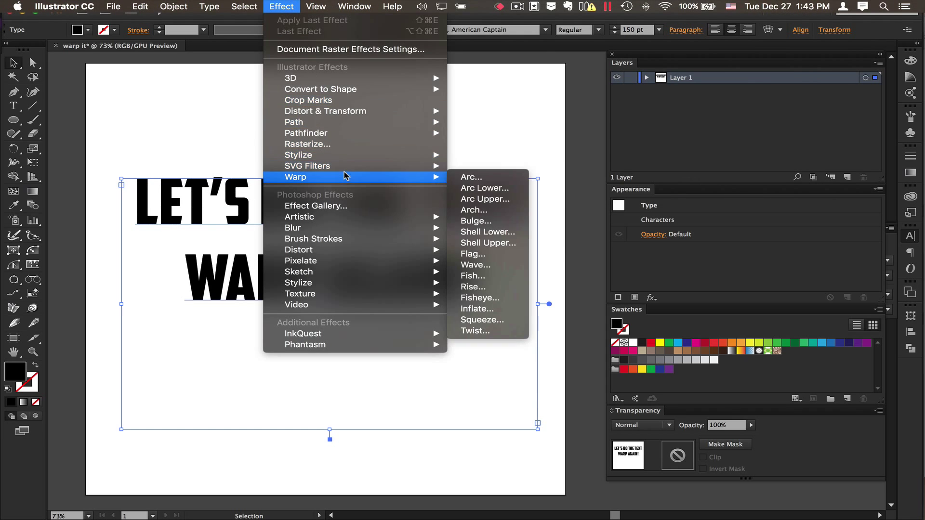
{"action": "left_click", "coordinate": [501, 122]}
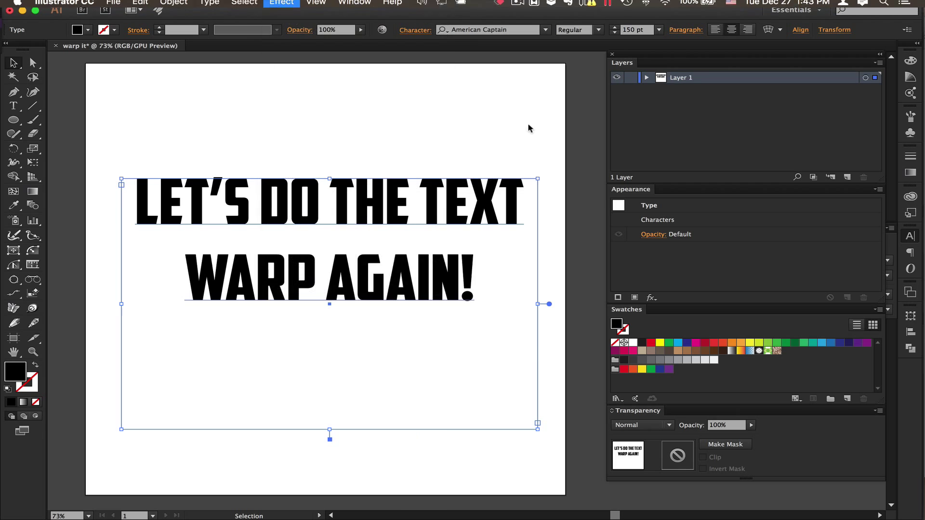
{"action": "left_click_drag", "start_coordinate": [454, 255], "coordinate": [460, 253]}
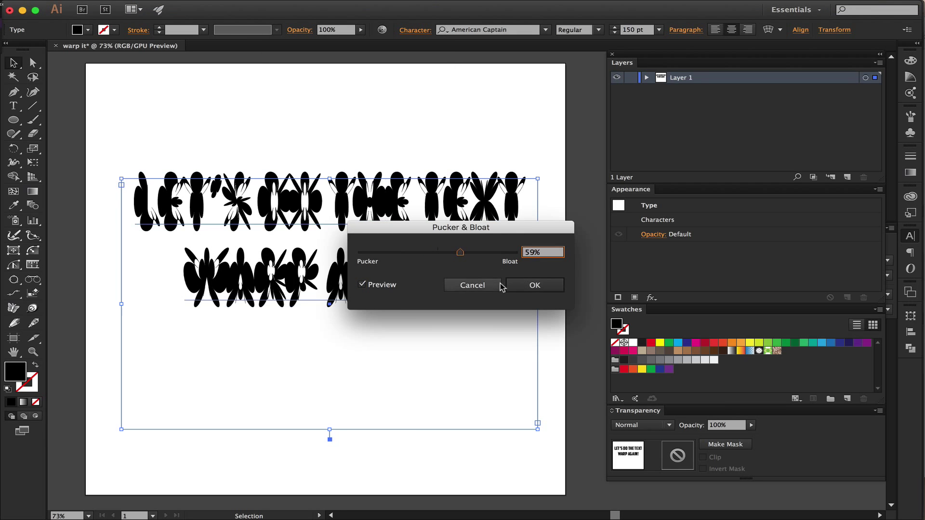
{"action": "double_click", "coordinate": [530, 252]}
{"action": "type", "text": "150"}
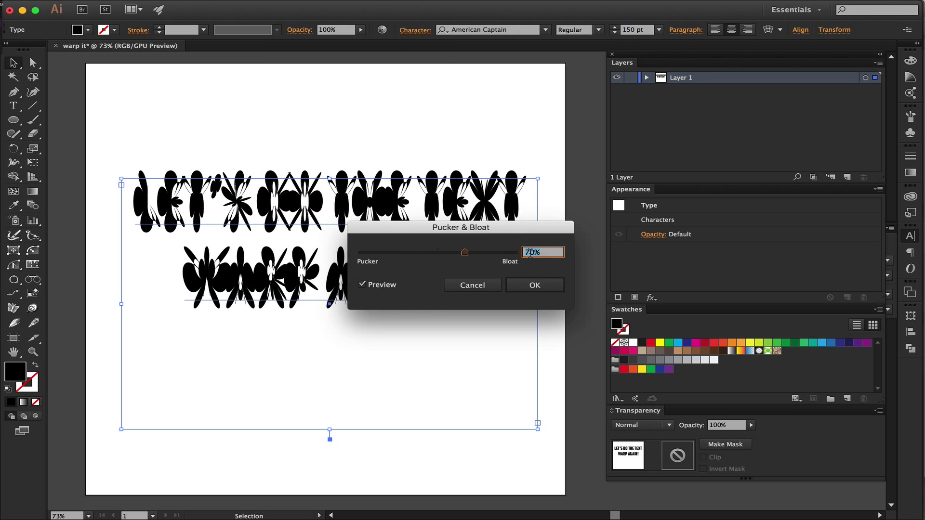
Preview pucker amounts of -30, -50, -100 and -200, then cancel Pucker & Bloat.
{"action": "left_click_drag", "start_coordinate": [474, 229], "coordinate": [699, 160]}
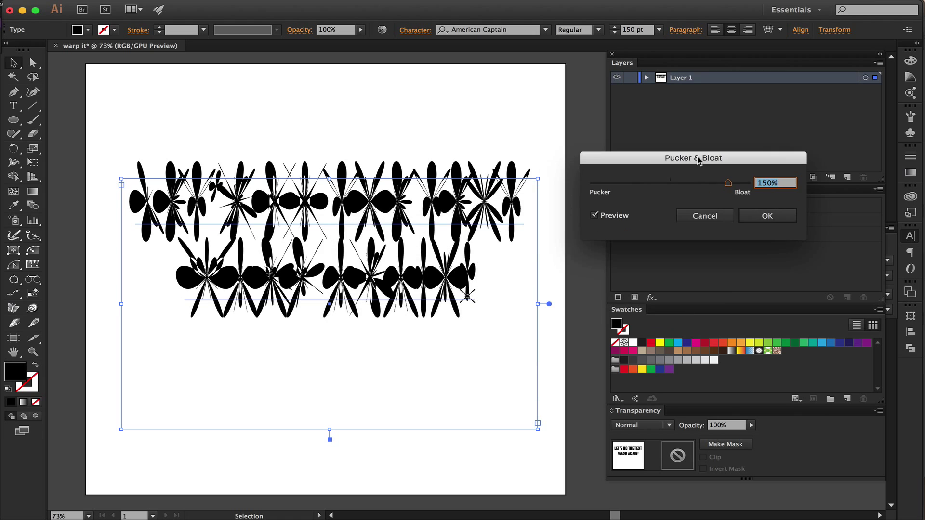
{"action": "type", "text": "-30"}
{"action": "key", "text": "Tab"}
{"action": "type", "text": "-50"}
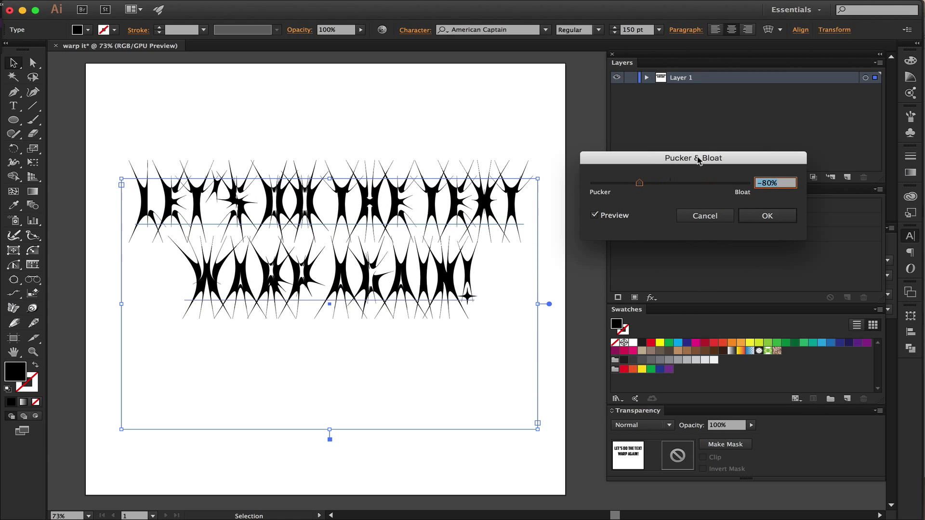
{"action": "type", "text": "-100-200"}
{"action": "left_click", "coordinate": [705, 215]}
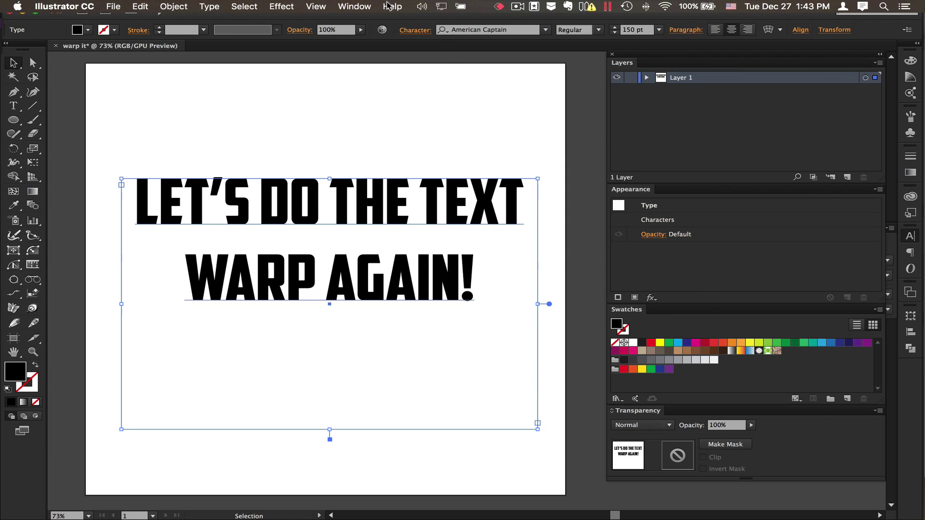
Preview Roughen on the text with size 70% and detail 50 per inch.
{"action": "left_click", "coordinate": [281, 6]}
{"action": "mouse_move", "coordinate": [326, 111]}
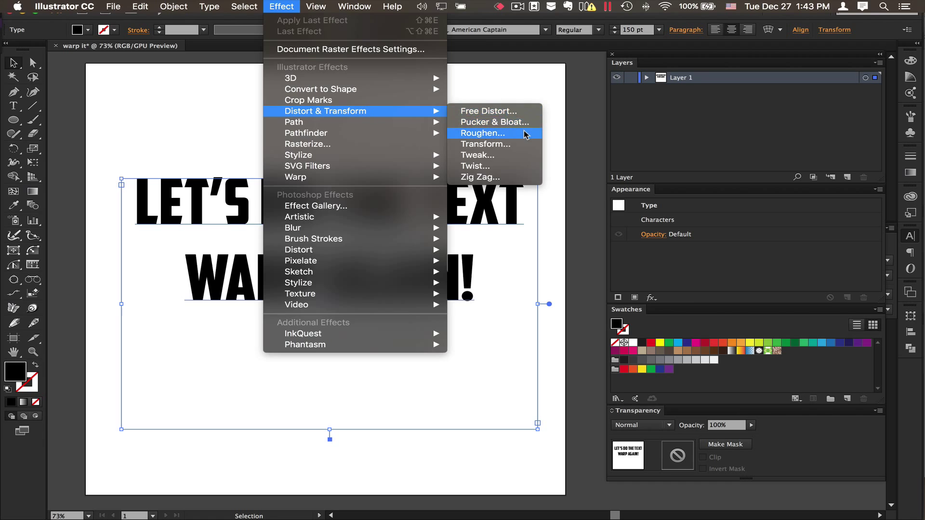
{"action": "left_click", "coordinate": [525, 133]}
{"action": "left_click_drag", "start_coordinate": [646, 295], "coordinate": [865, 125]}
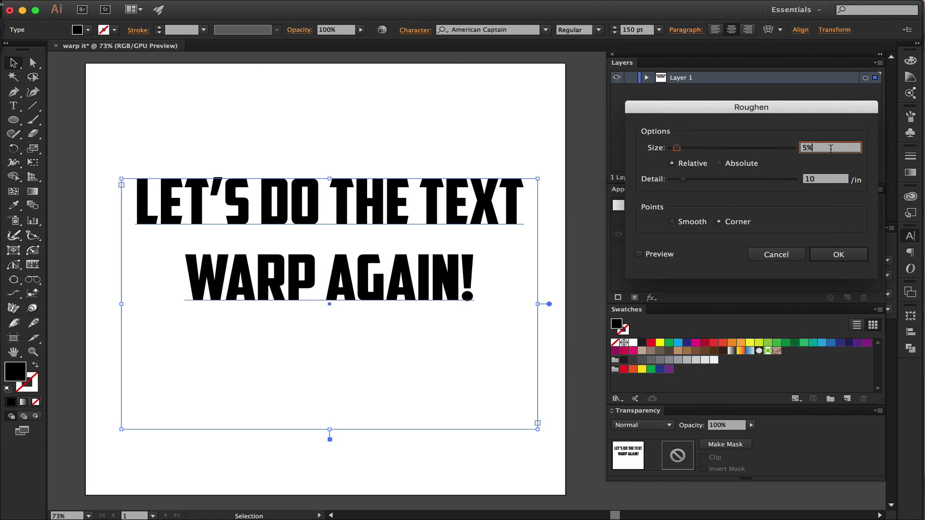
{"action": "type", "text": "60"}
{"action": "left_click", "coordinate": [639, 254]}
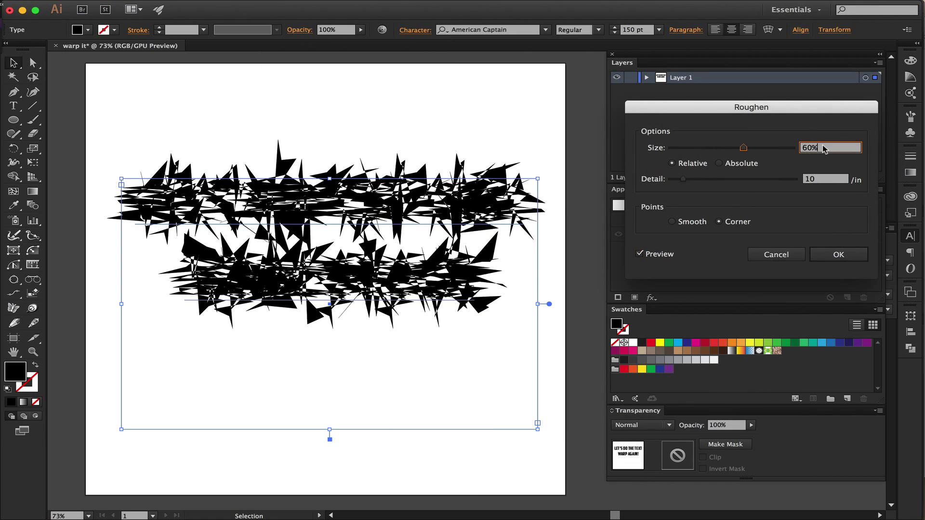
{"action": "key", "text": "shift+Up"}
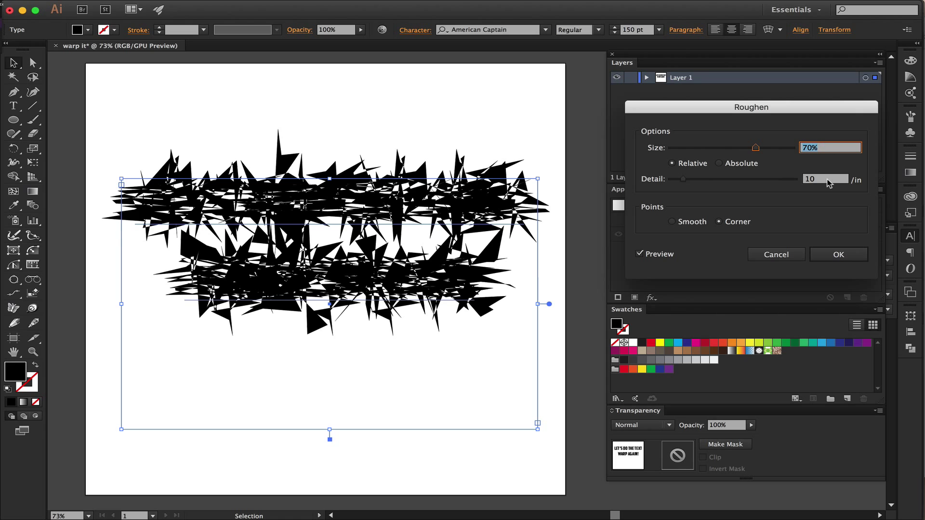
{"action": "key", "text": "Tab"}
{"action": "key", "text": "shift+Up"}
{"action": "key", "text": "shift+Up"}
{"action": "key", "text": "shift+Up"}
Switch Roughen size to absolute, raise it to 70 px, then cancel the effect.
{"action": "left_click", "coordinate": [750, 167]}
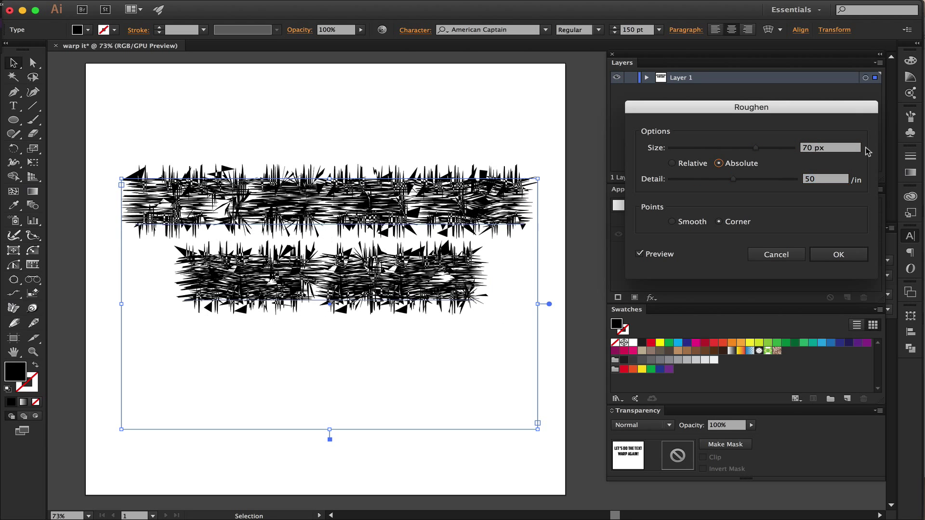
{"action": "left_click", "coordinate": [835, 147]}
{"action": "type", "text": "10"}
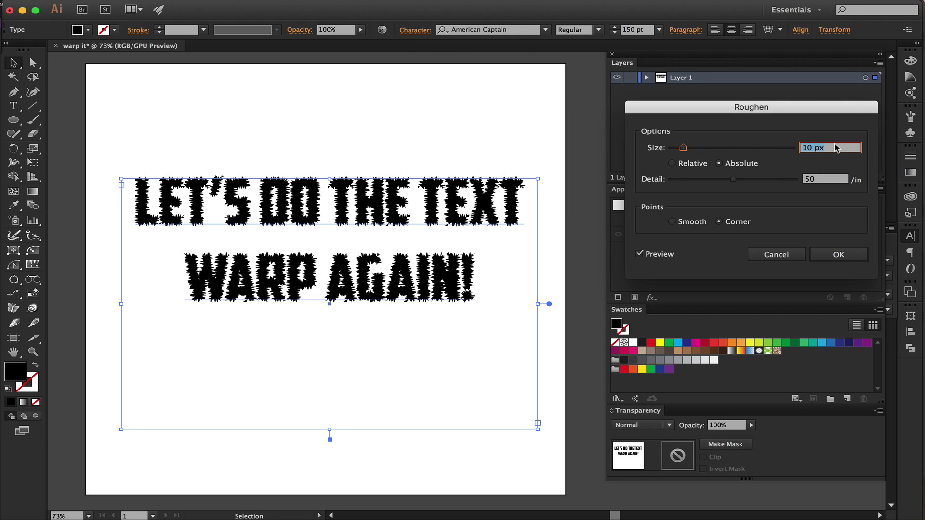
{"action": "key", "text": "shift+Up"}
{"action": "key", "text": "shift+Up"}
{"action": "key", "text": "shift+Up"}
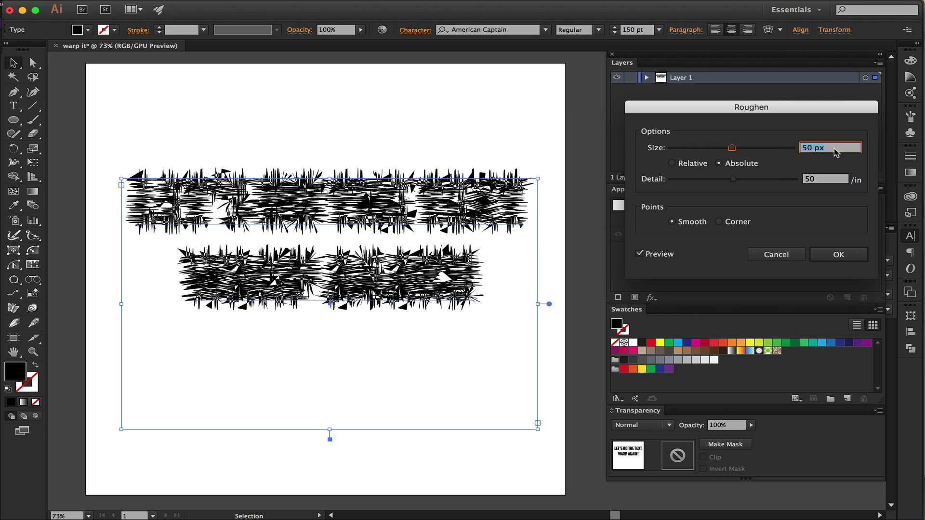
{"action": "left_click", "coordinate": [774, 256]}
{"action": "left_click", "coordinate": [284, 6]}
{"action": "mouse_move", "coordinate": [325, 111]}
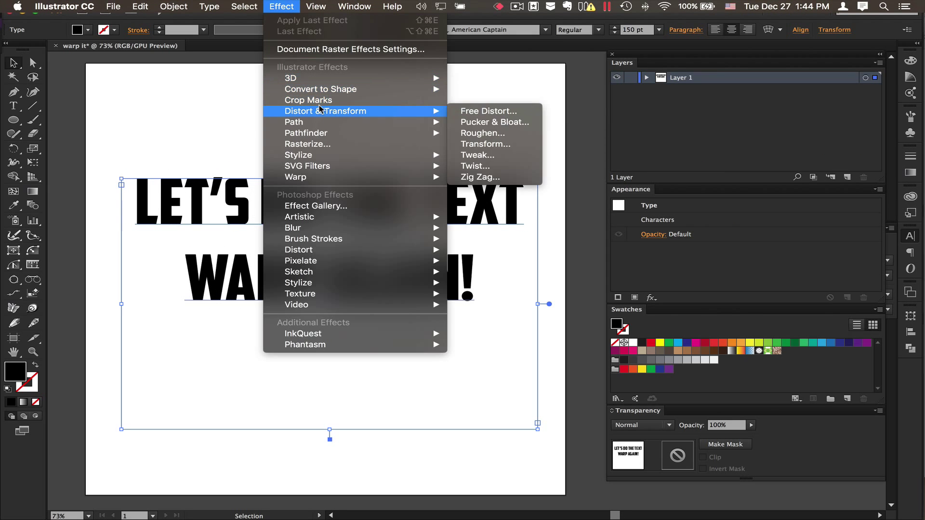
Preview the Twist distortion on the text, then cancel it.
{"action": "left_click", "coordinate": [512, 166]}
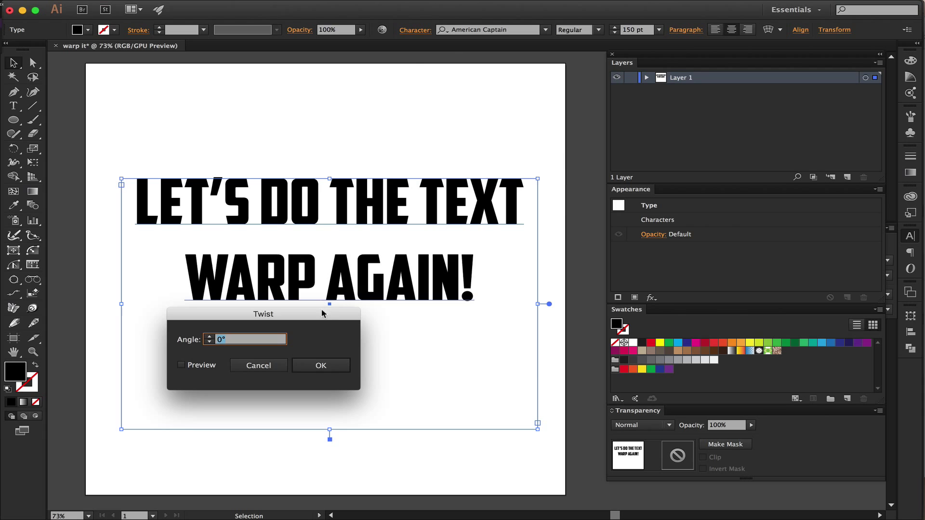
{"action": "left_click_drag", "start_coordinate": [322, 314], "coordinate": [789, 193]}
{"action": "left_click", "coordinate": [665, 244]}
{"action": "left_click", "coordinate": [708, 220]}
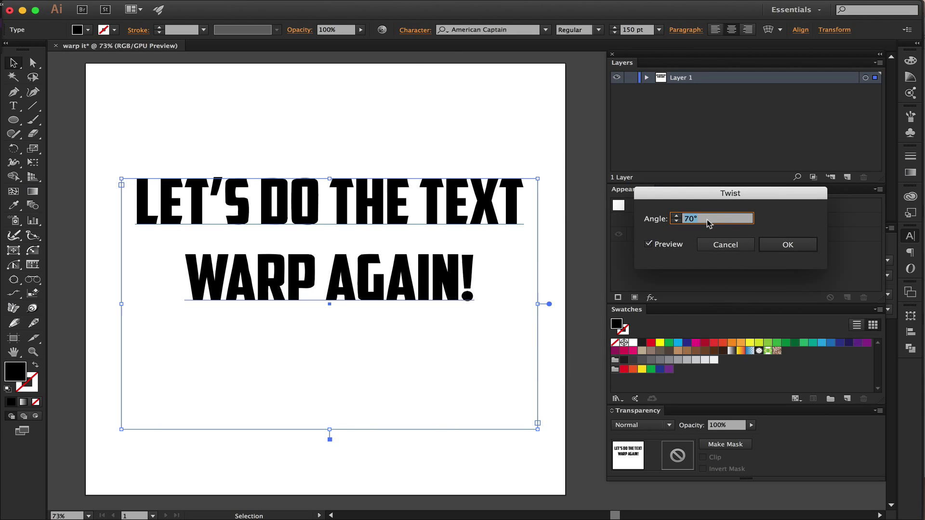
{"action": "left_click", "coordinate": [720, 246]}
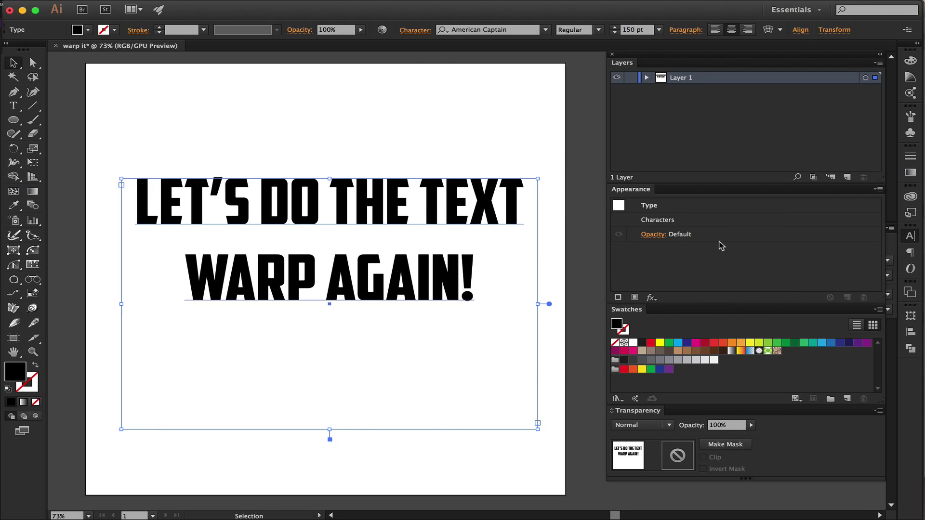
Reopen Distort & Transform > Twist and preview the text twisted by 20°.
{"action": "left_click", "coordinate": [281, 6]}
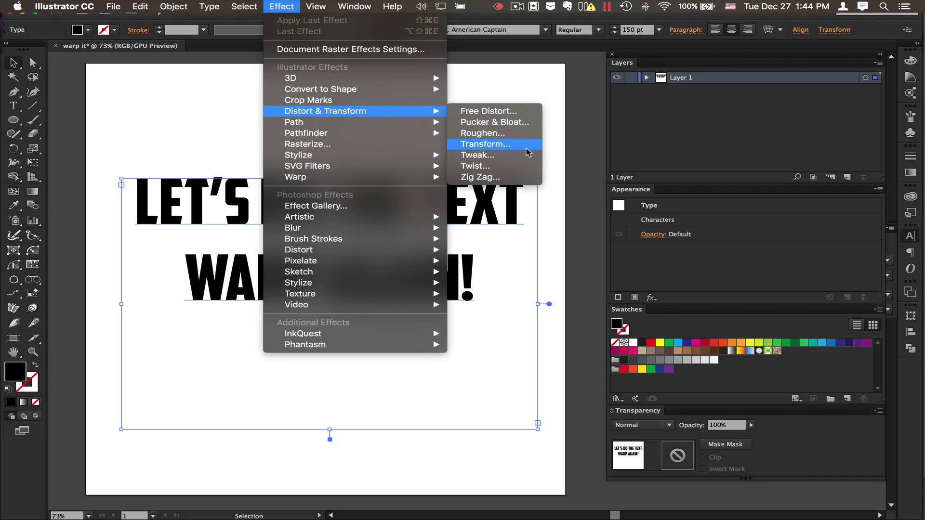
{"action": "left_click", "coordinate": [631, 183]}
{"action": "left_click", "coordinate": [704, 220]}
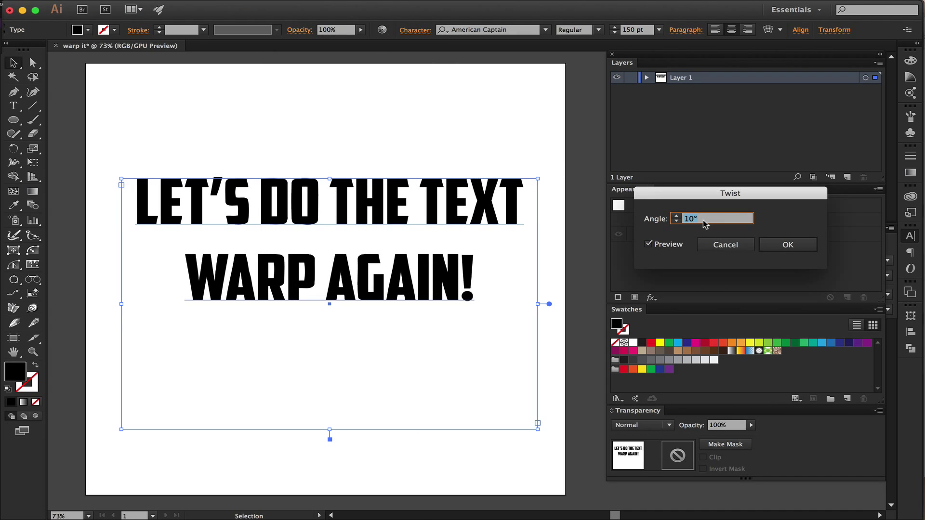
{"action": "key", "text": "Tab"}
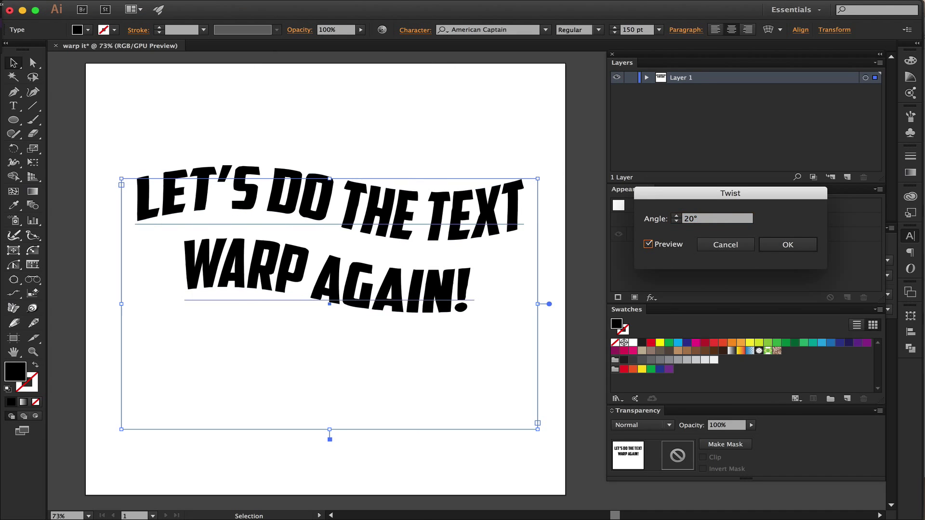
Raise the Twist angle from 110°, then settle on -3090° and apply the dense spiral.
{"action": "type", "text": "110"}
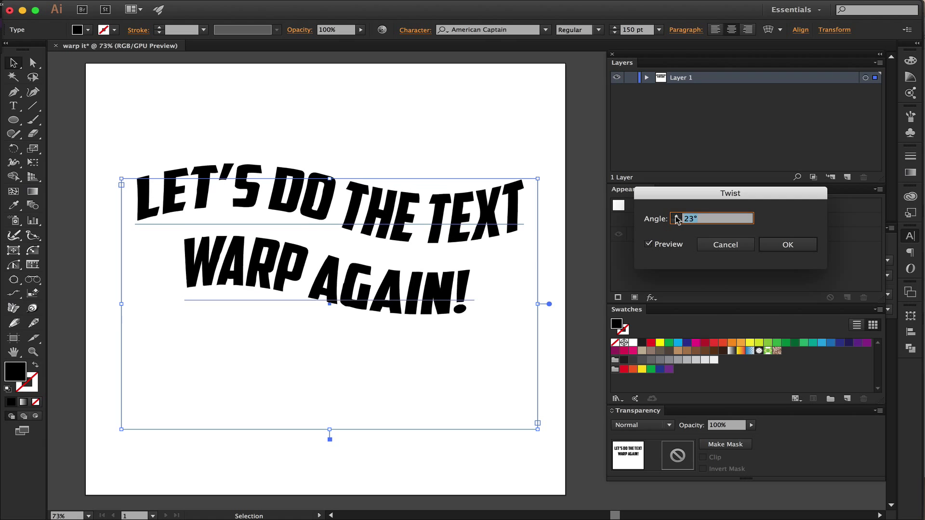
{"action": "key", "text": "shift+Up"}
{"action": "key", "text": "shift+Up"}
{"action": "key", "text": "shift+Up"}
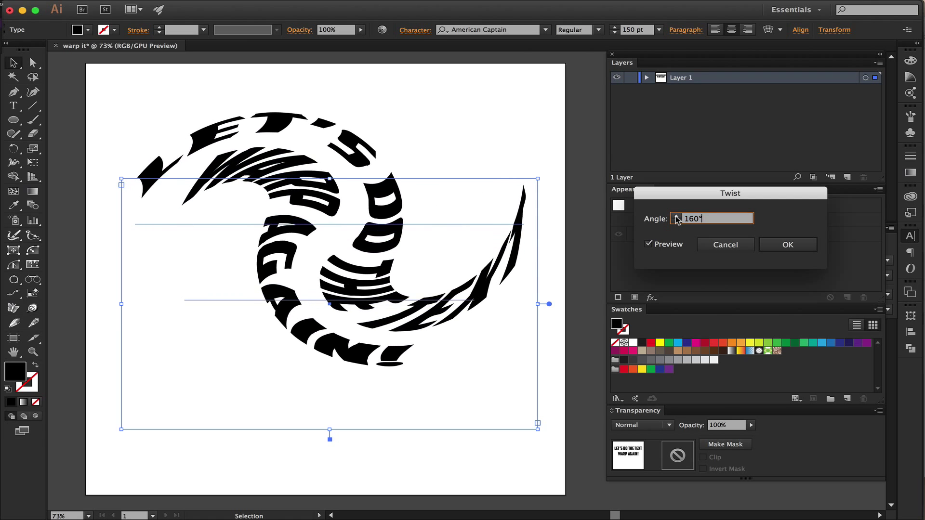
{"action": "key", "text": "shift+Up"}
{"action": "key", "text": "shift+Up"}
{"action": "key", "text": "shift+Up"}
{"action": "key", "text": "shift+Up"}
{"action": "key", "text": "shift+Up"}
{"action": "key", "text": "shift+Up"}
{"action": "key", "text": "shift+Up"}
{"action": "key", "text": "shift+Up"}
{"action": "key", "text": "shift+Up"}
{"action": "key", "text": "shift+Up"}
{"action": "key", "text": "shift+Up"}
{"action": "key", "text": "shift+Up"}
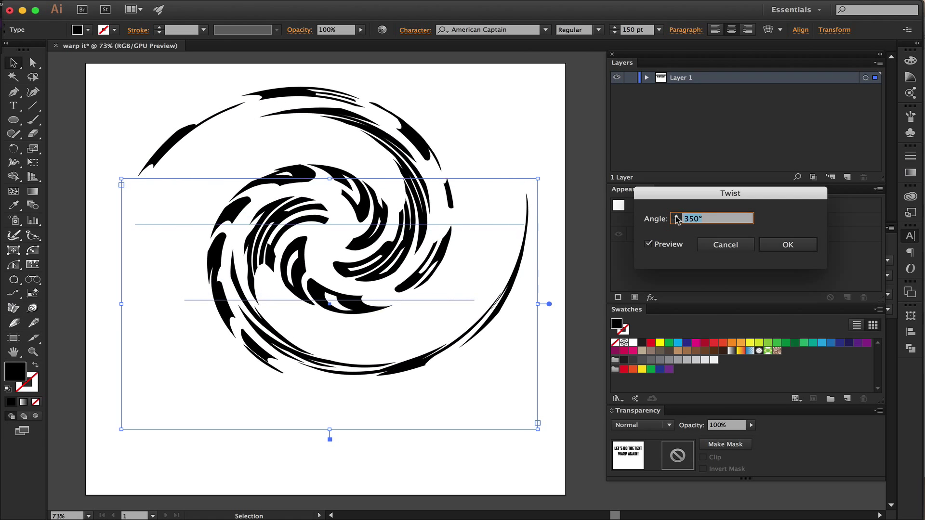
{"action": "key", "text": "shift+Up"}
{"action": "key", "text": "shift+Up"}
{"action": "key", "text": "shift+Up"}
{"action": "key", "text": "shift+Up"}
{"action": "key", "text": "shift+Up"}
{"action": "key", "text": "shift+Up"}
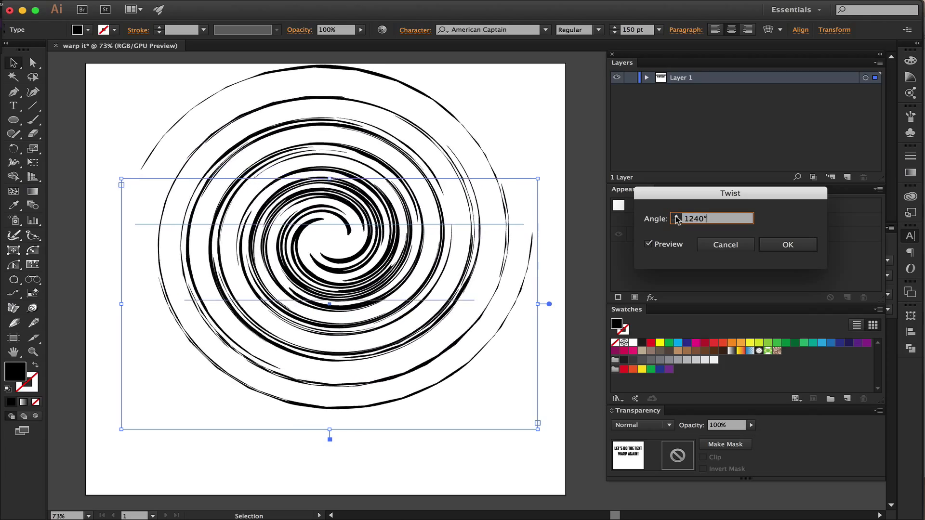
{"action": "key", "text": "shift+Up"}
{"action": "key", "text": "shift+Up"}
{"action": "key", "text": "shift+Up"}
{"action": "key", "text": "shift+Up"}
{"action": "key", "text": "shift+Up"}
{"action": "key", "text": "shift+Up"}
{"action": "key", "text": "shift+Up"}
{"action": "key", "text": "shift+Up"}
{"action": "key", "text": "shift+Up"}
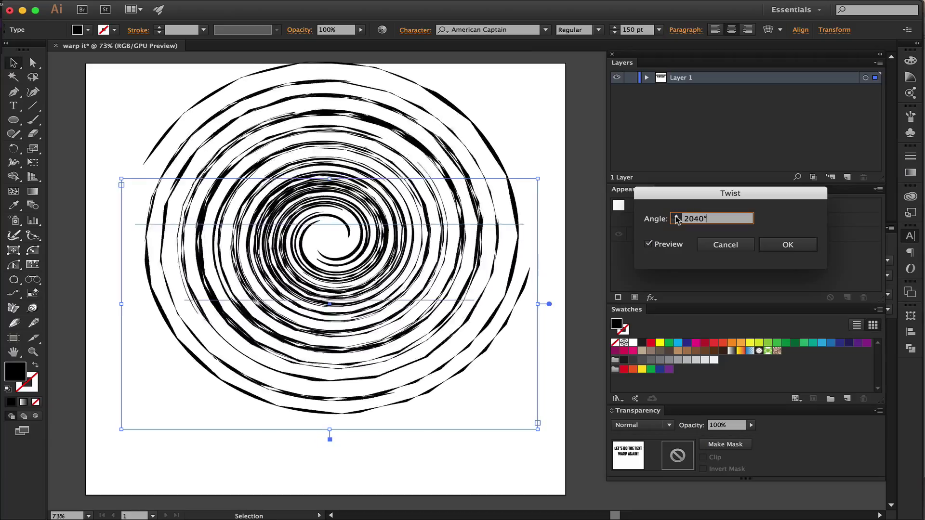
{"action": "key", "text": "shift+Up"}
{"action": "key", "text": "shift+Up"}
{"action": "key", "text": "shift+Up"}
{"action": "key", "text": "shift+Up"}
{"action": "key", "text": "shift+Up"}
{"action": "key", "text": "shift+Up"}
{"action": "key", "text": "shift+Up"}
{"action": "key", "text": "shift+Up"}
{"action": "key", "text": "shift+Up"}
{"action": "key", "text": "shift+Up"}
{"action": "key", "text": "shift+Up"}
{"action": "key", "text": "shift+Up"}
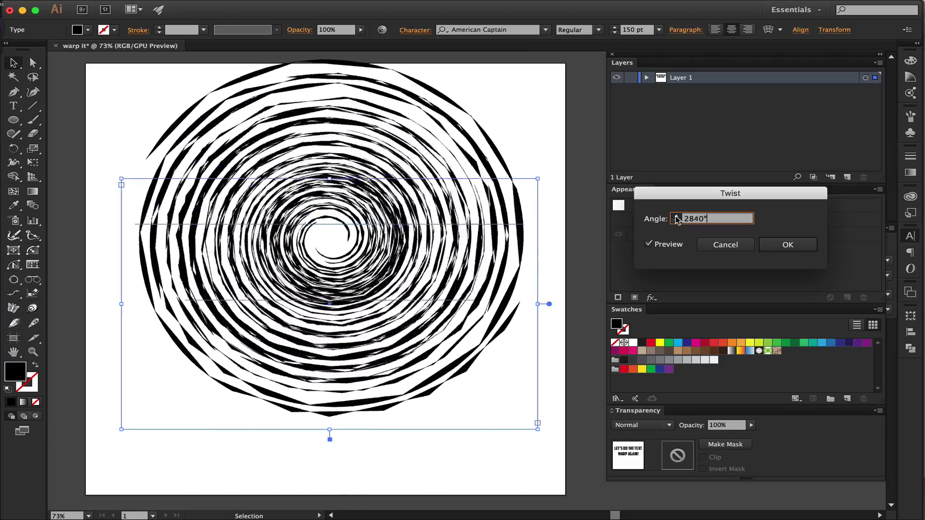
{"action": "key", "text": "shift+Up"}
{"action": "key", "text": "shift+Up"}
{"action": "key", "text": "shift+Up"}
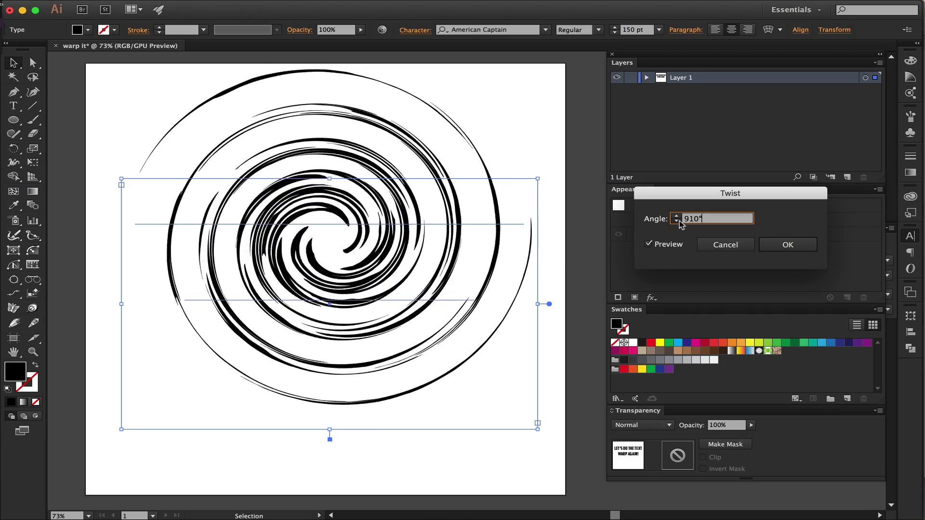
{"action": "left_click", "coordinate": [679, 221]}
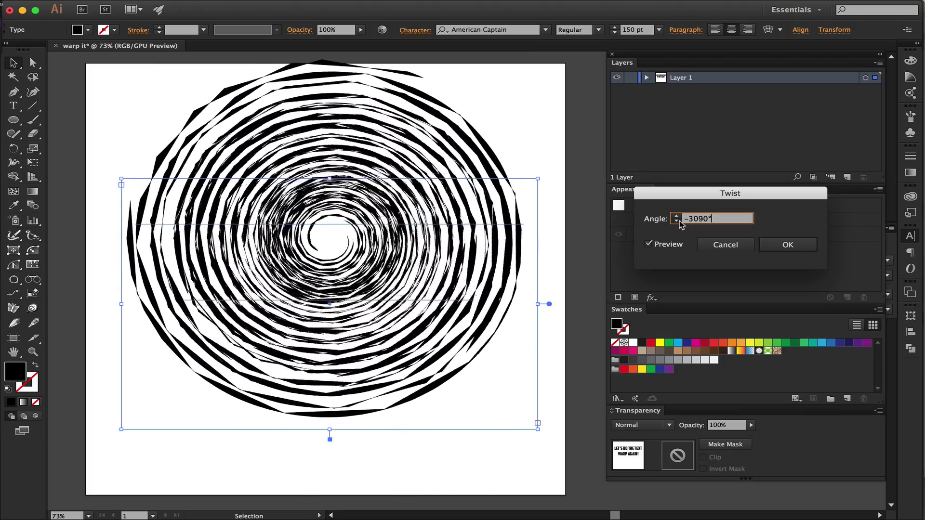
{"action": "left_click", "coordinate": [794, 246]}
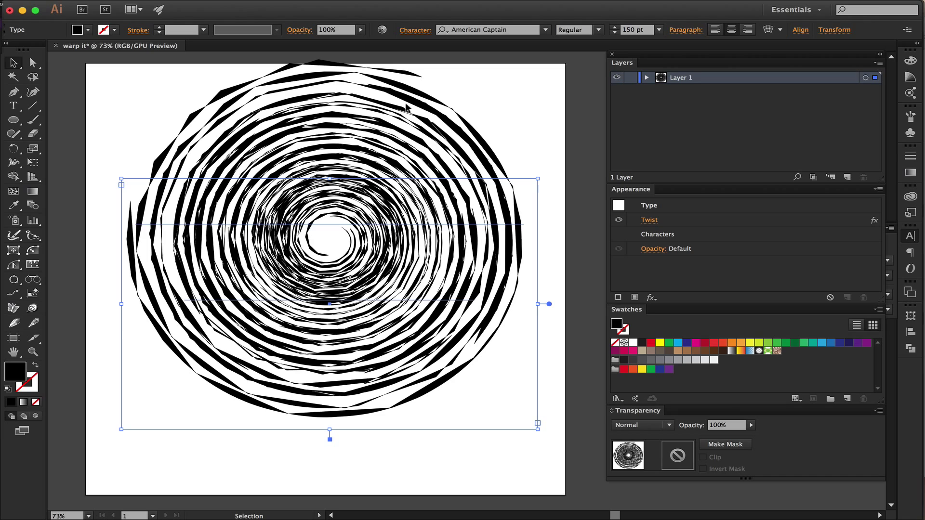